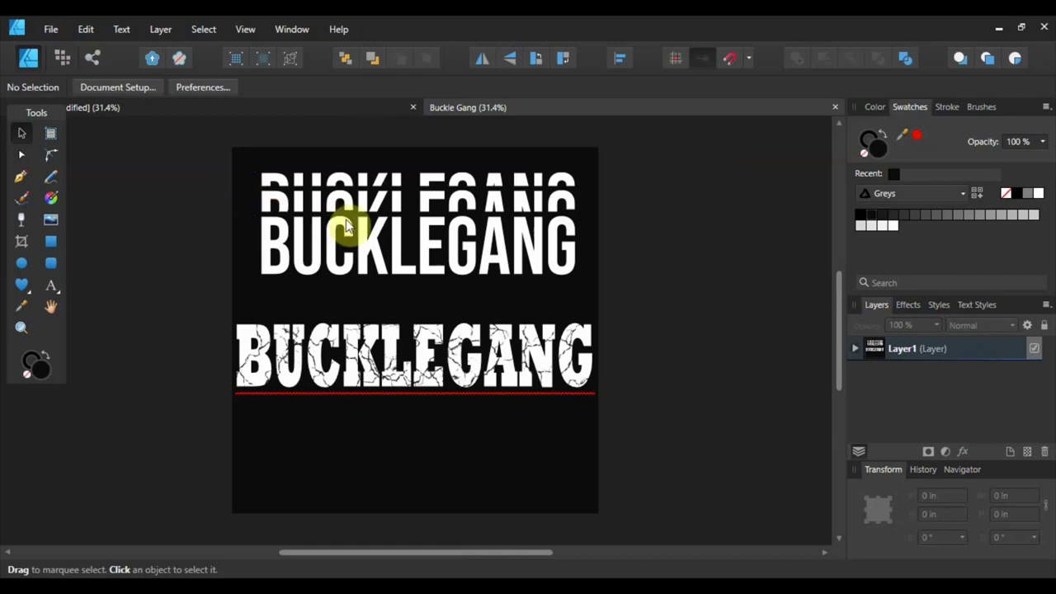
# Inspect the sliced BUCKLEGANG group, the cracked BUCKLEGANG text and the black background square.
pyautogui.click(467, 224)
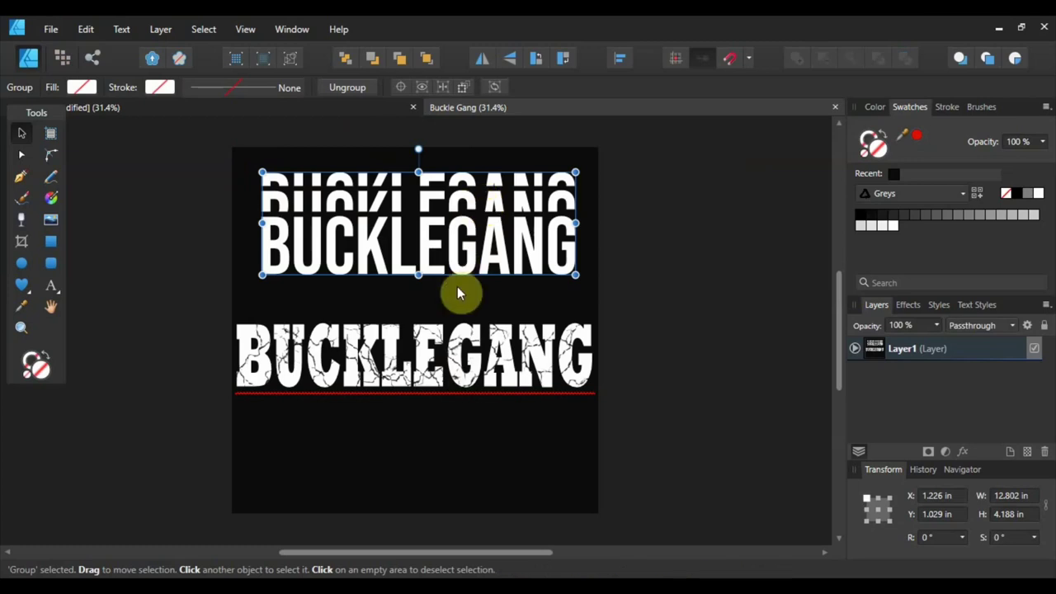
pyautogui.click(453, 375)
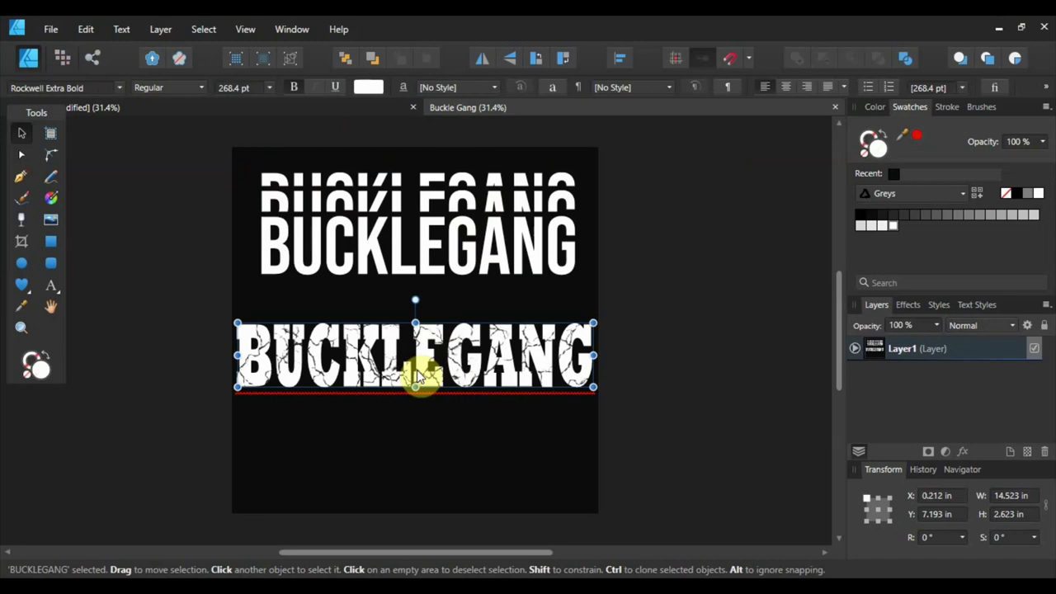
pyautogui.click(302, 285)
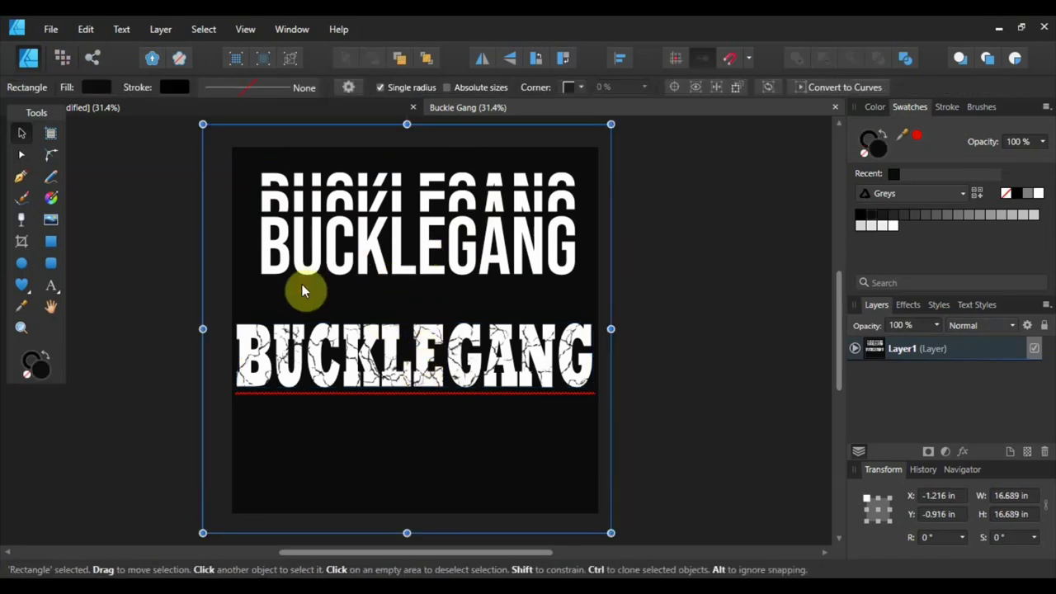
pyautogui.click(444, 355)
pyautogui.click(436, 241)
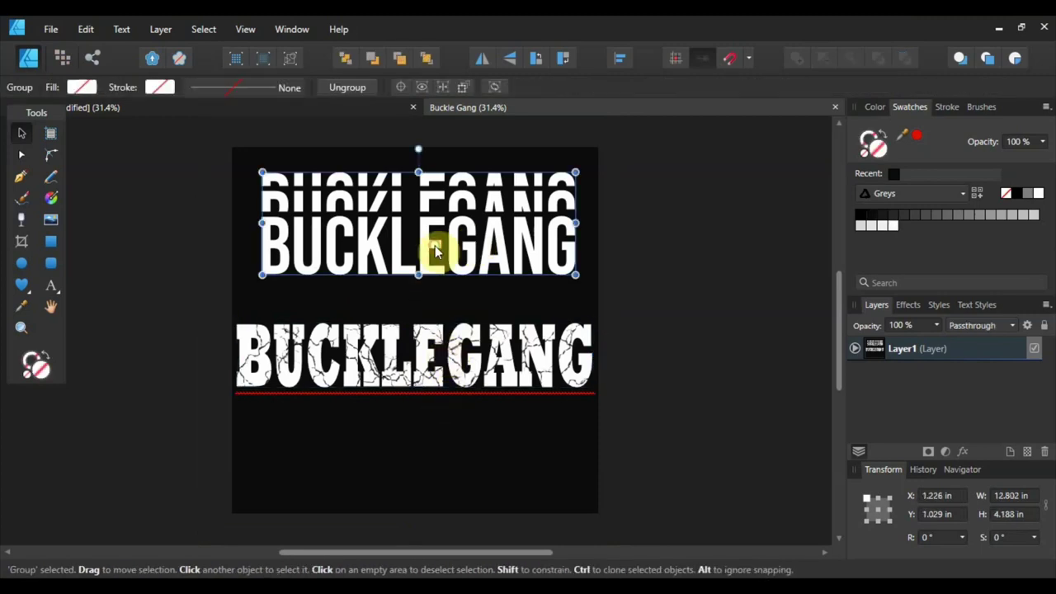
pyautogui.click(425, 382)
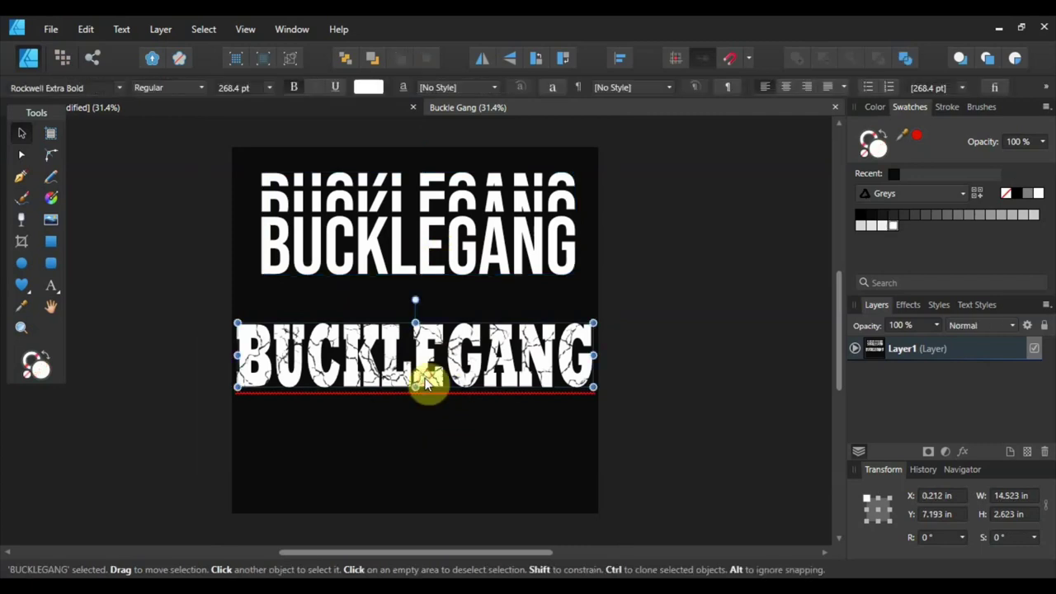
pyautogui.click(436, 267)
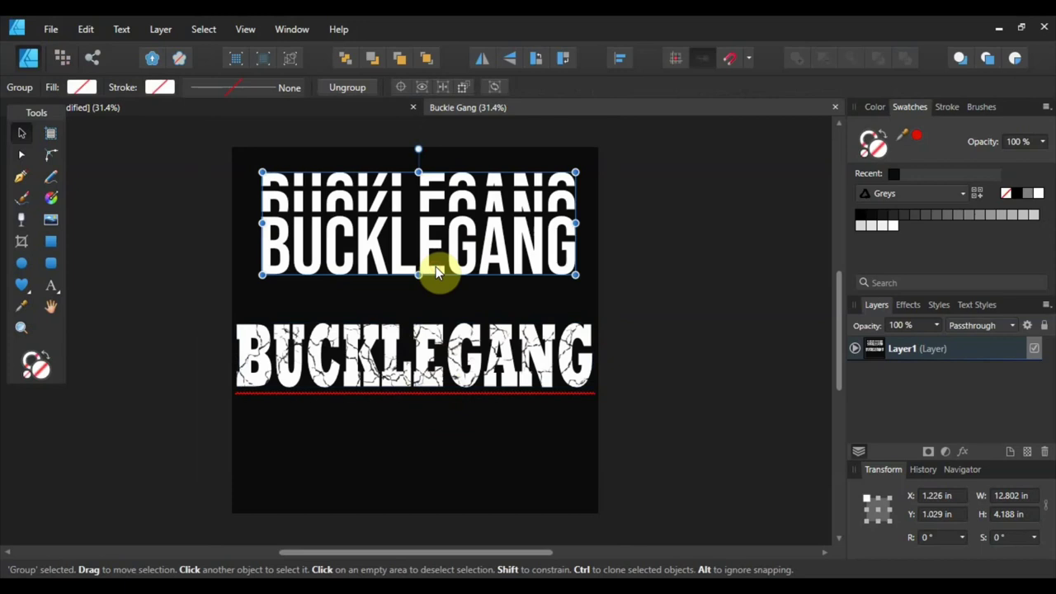
pyautogui.click(435, 355)
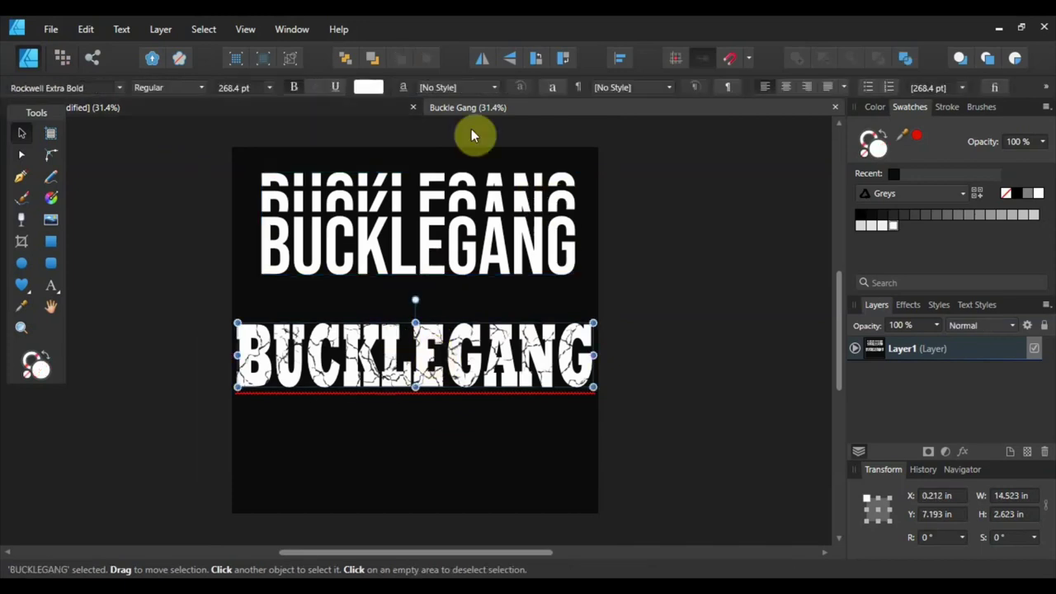
# In the font-samples document, draw a rectangle over the lower part of the page.
pyautogui.click(360, 115)
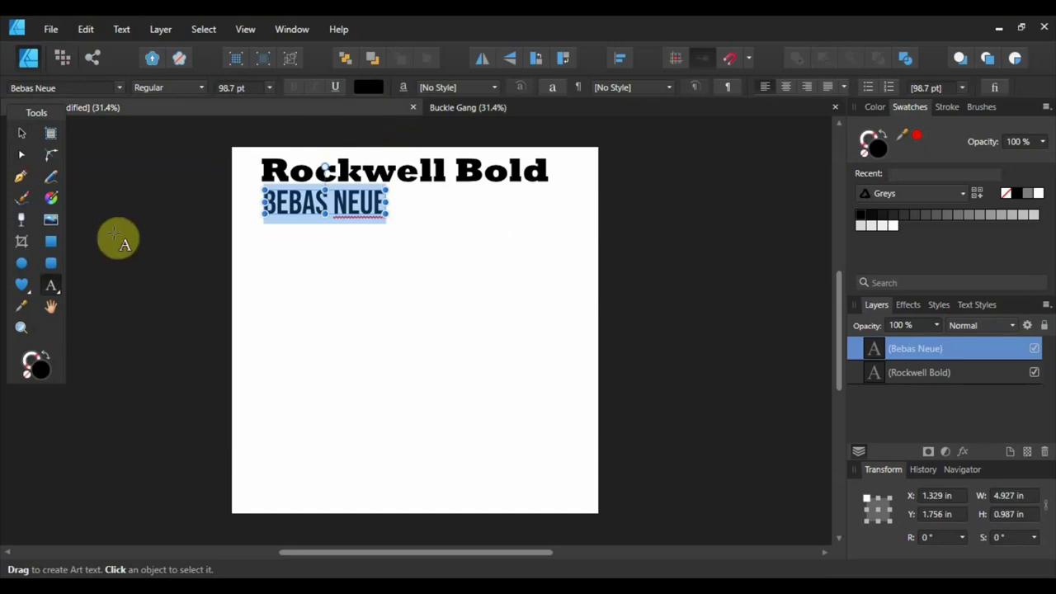
pyautogui.click(51, 242)
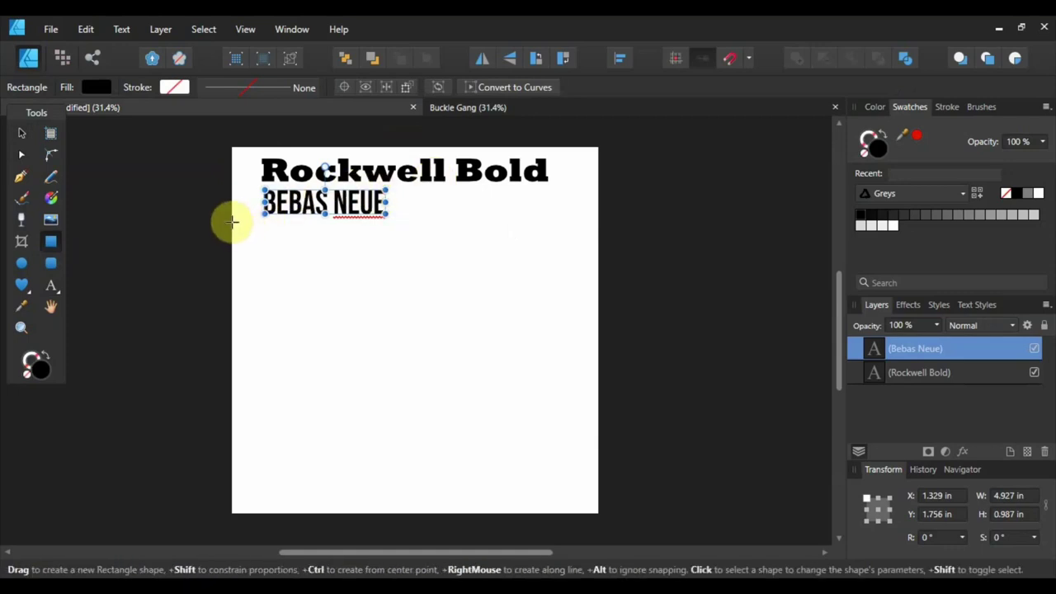
pyautogui.moveTo(233, 221); pyautogui.dragTo(600, 460)
# Give the rectangle no outline and a black fill from the Greys swatches.
pyautogui.scroll(-2, 652, 528)
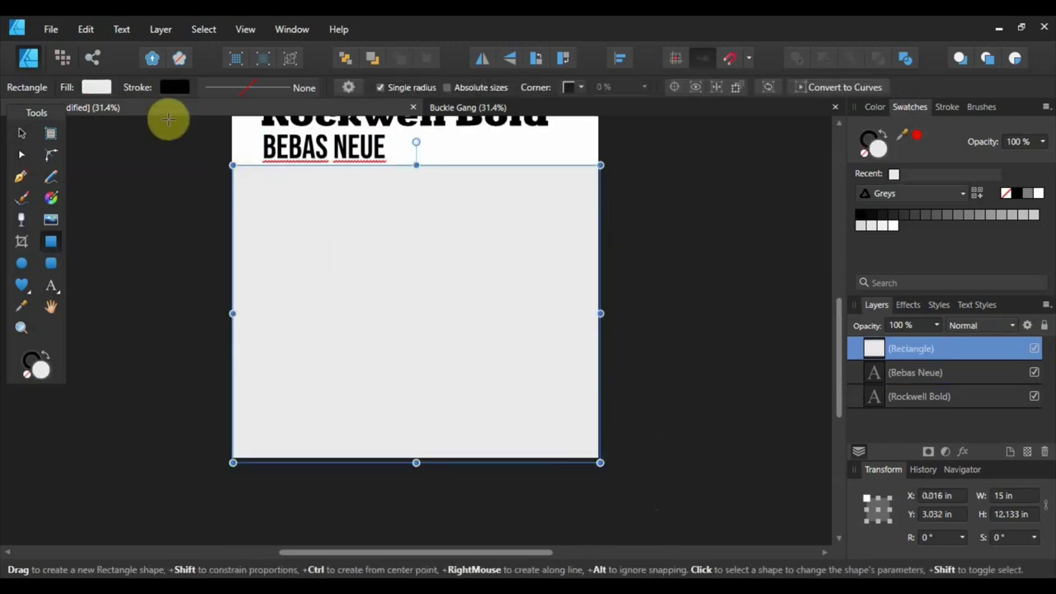
pyautogui.click(175, 91)
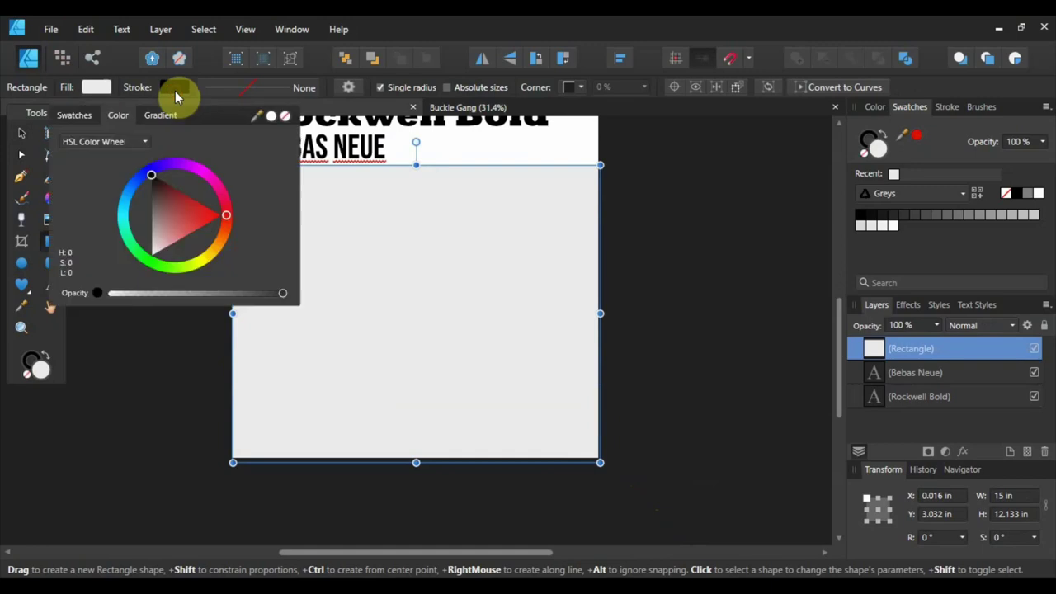
pyautogui.click(285, 115)
pyautogui.click(95, 87)
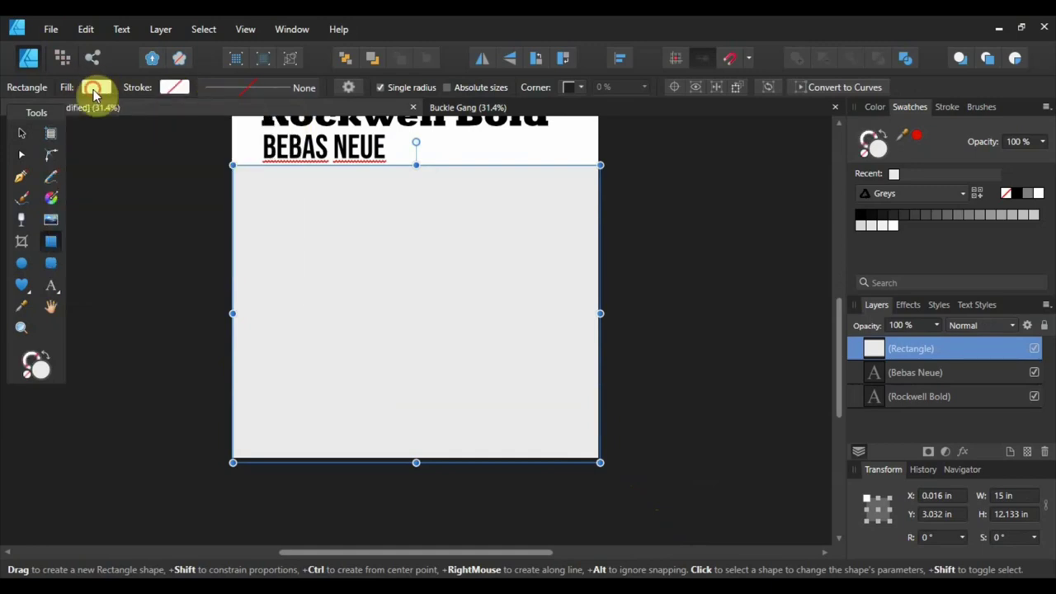
pyautogui.click(92, 87)
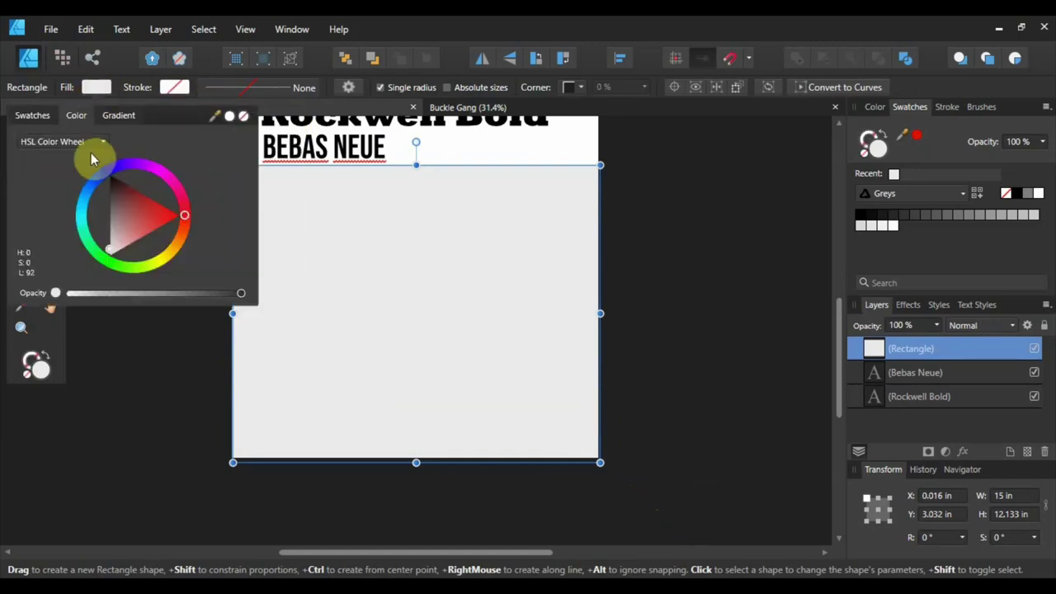
pyautogui.click(46, 118)
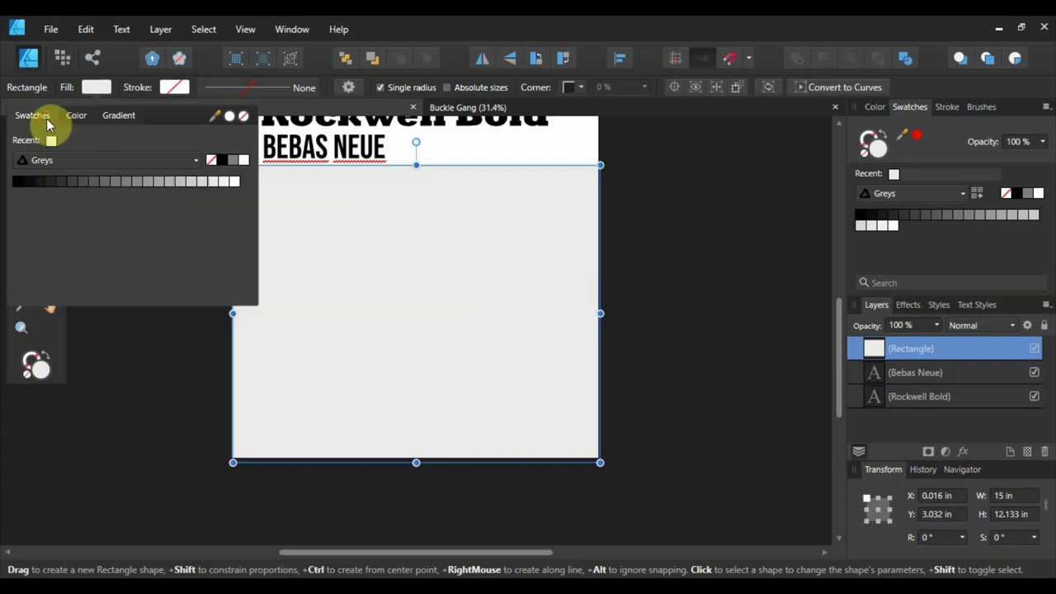
pyautogui.click(18, 181)
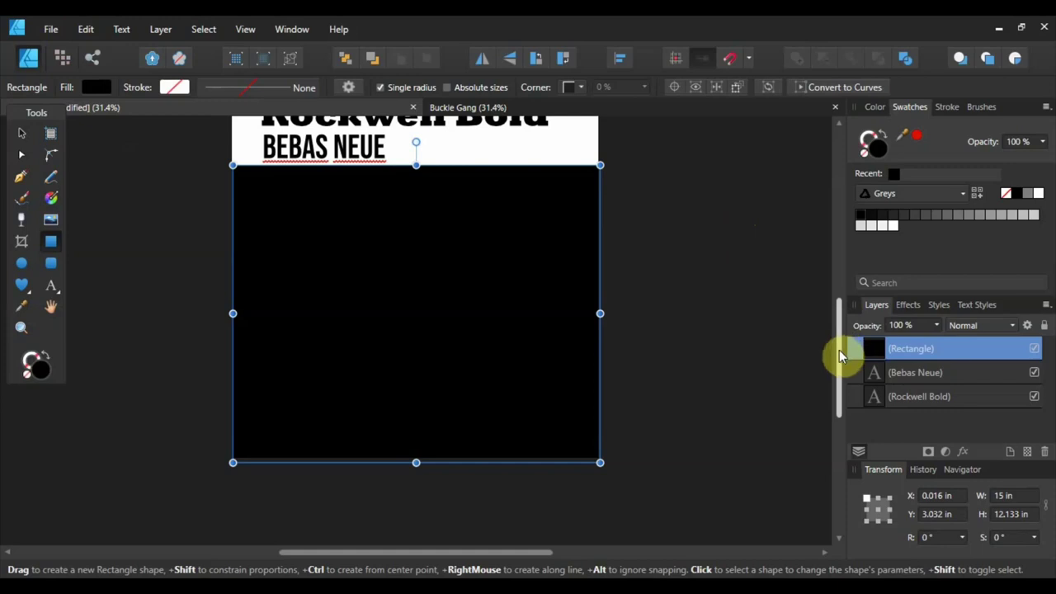
# Widen the black rectangle past both the left and right page edges.
pyautogui.moveTo(844, 352); pyautogui.dragTo(840, 327)
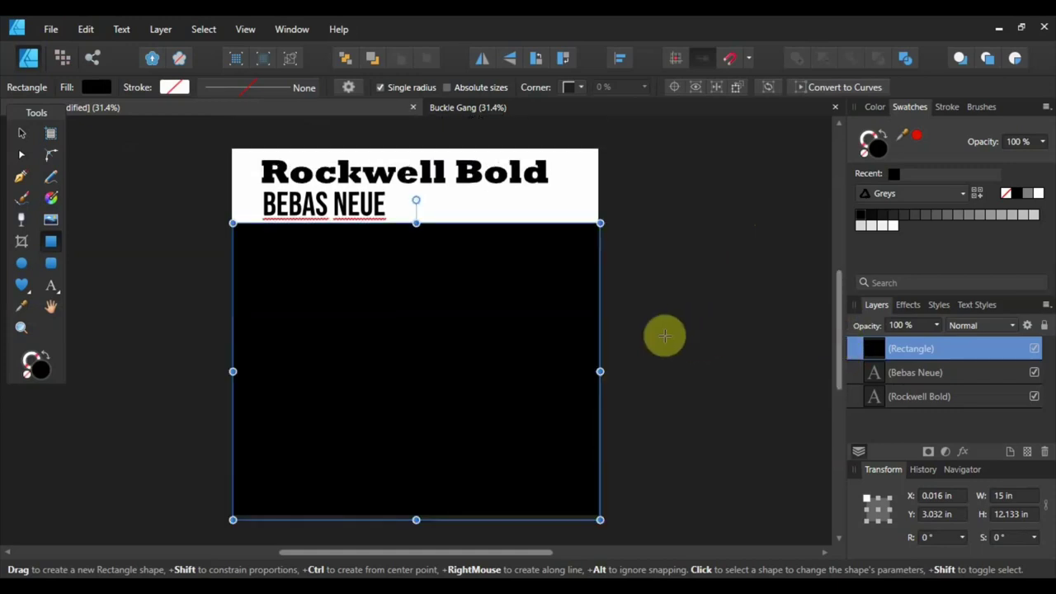
pyautogui.moveTo(601, 371); pyautogui.dragTo(628, 371)
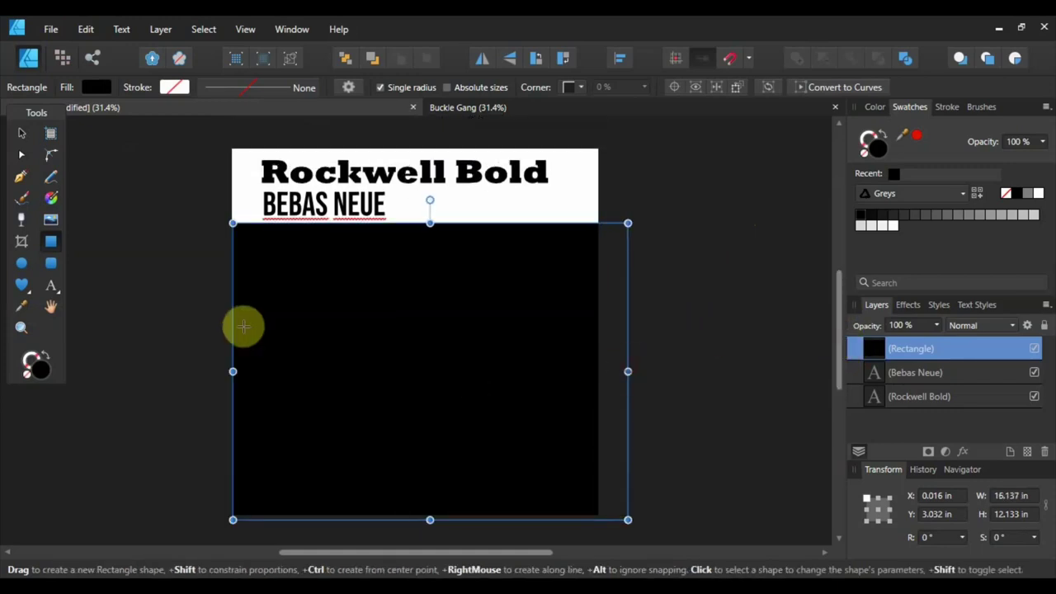
pyautogui.moveTo(235, 377); pyautogui.dragTo(151, 372)
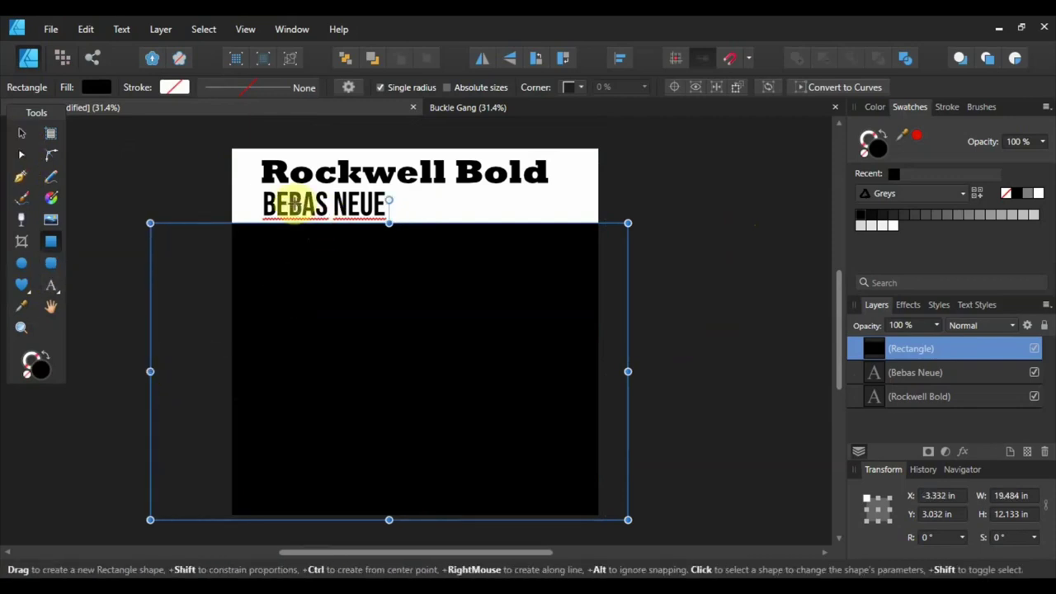
pyautogui.click(22, 134)
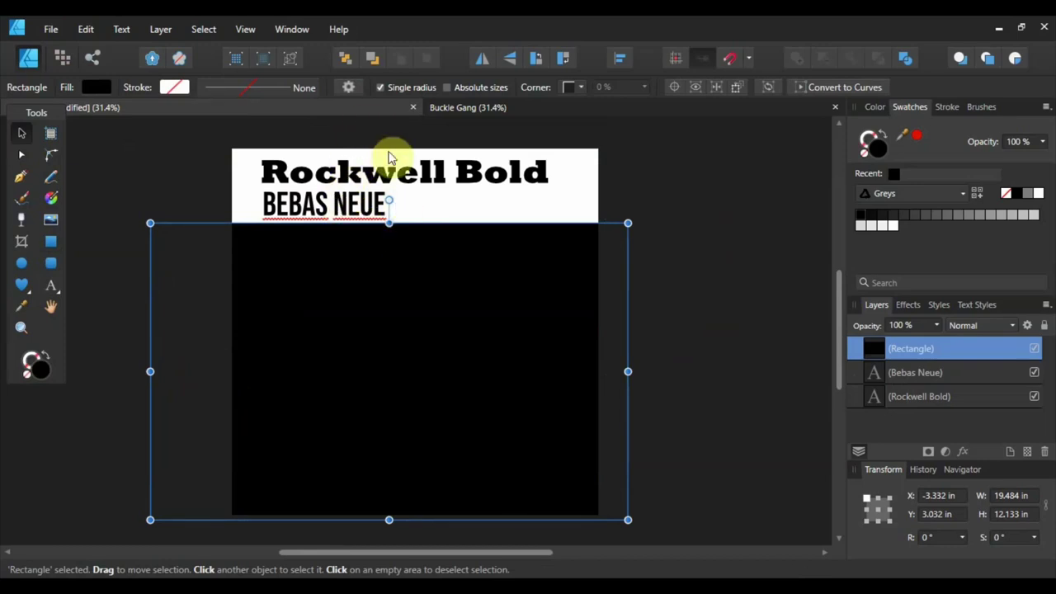
# Add white 97.4 pt art text reading BUCKLEGANG on the black rectangle.
pyautogui.click(51, 289)
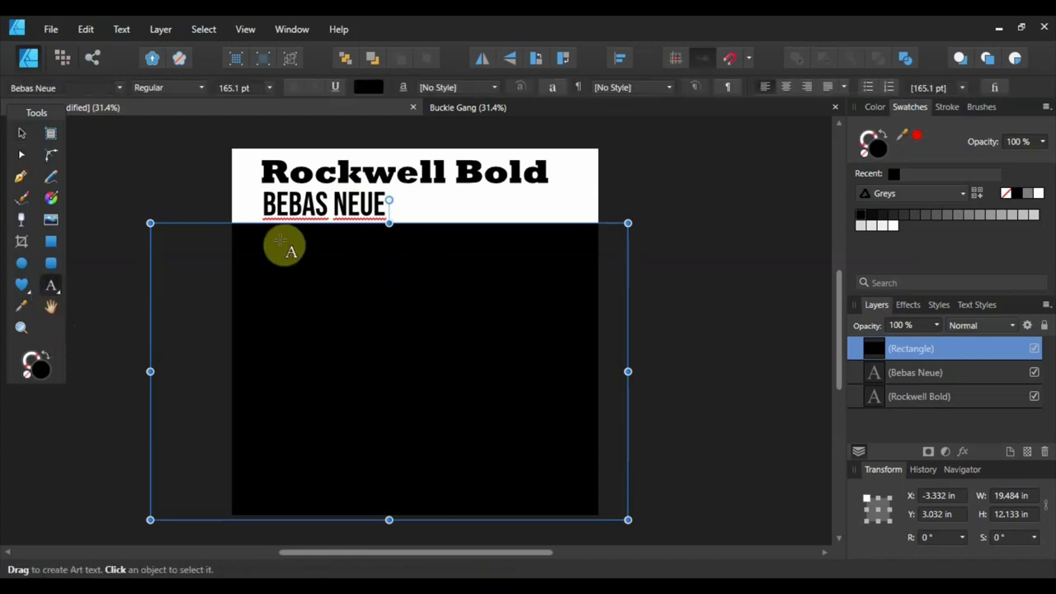
pyautogui.moveTo(265, 251); pyautogui.dragTo(300, 275)
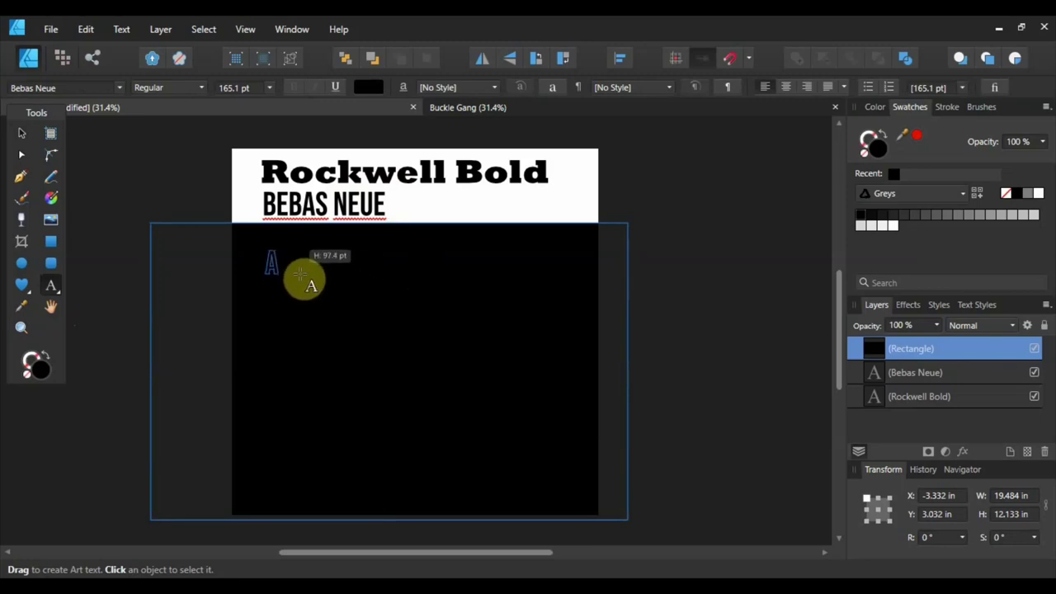
pyautogui.moveTo(299, 274); pyautogui.dragTo(300, 275)
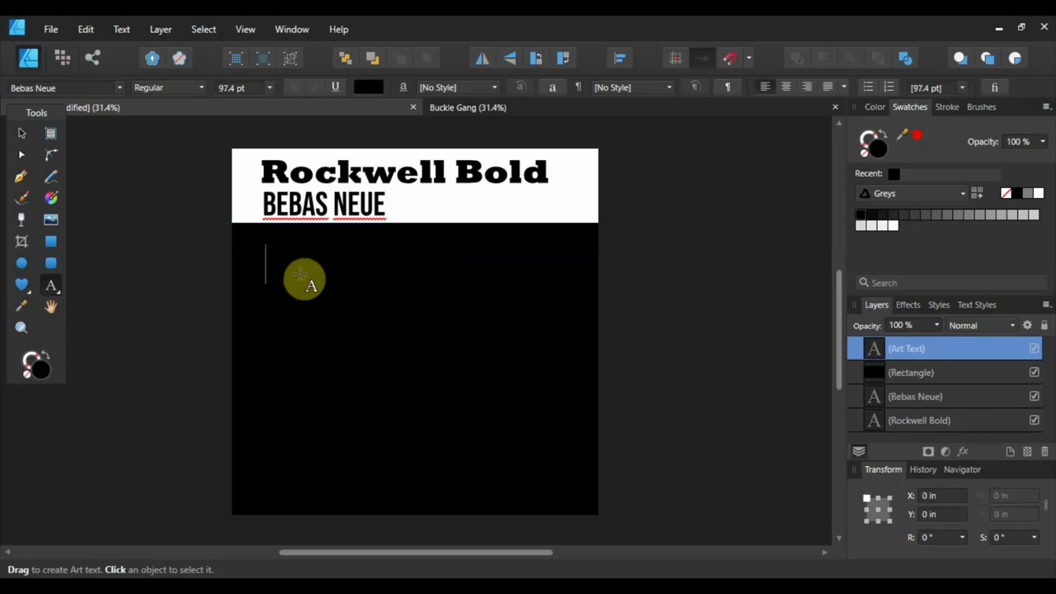
pyautogui.click(371, 87)
pyautogui.click(463, 115)
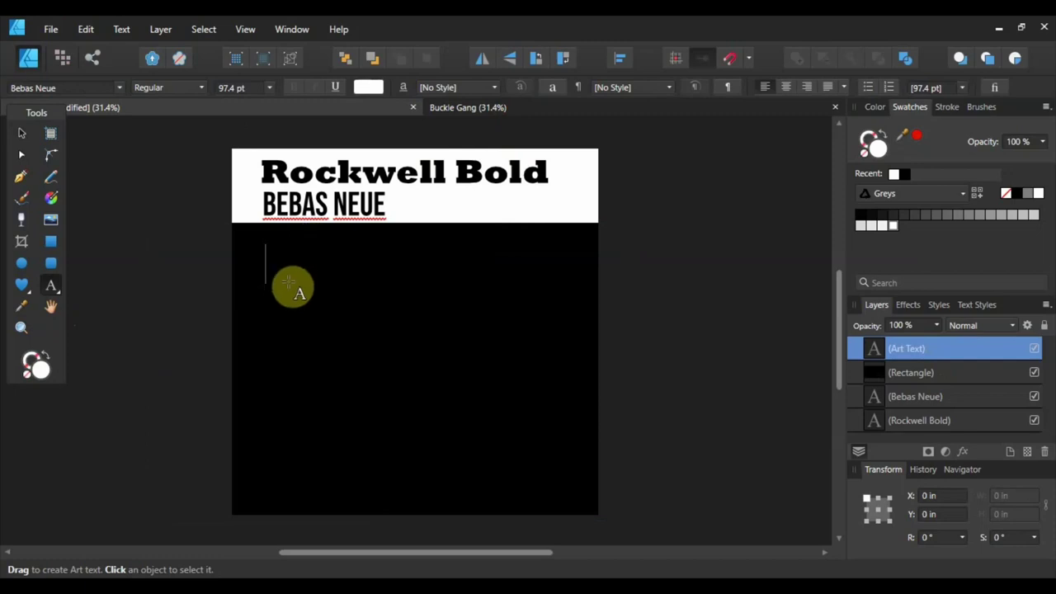
pyautogui.write('B')
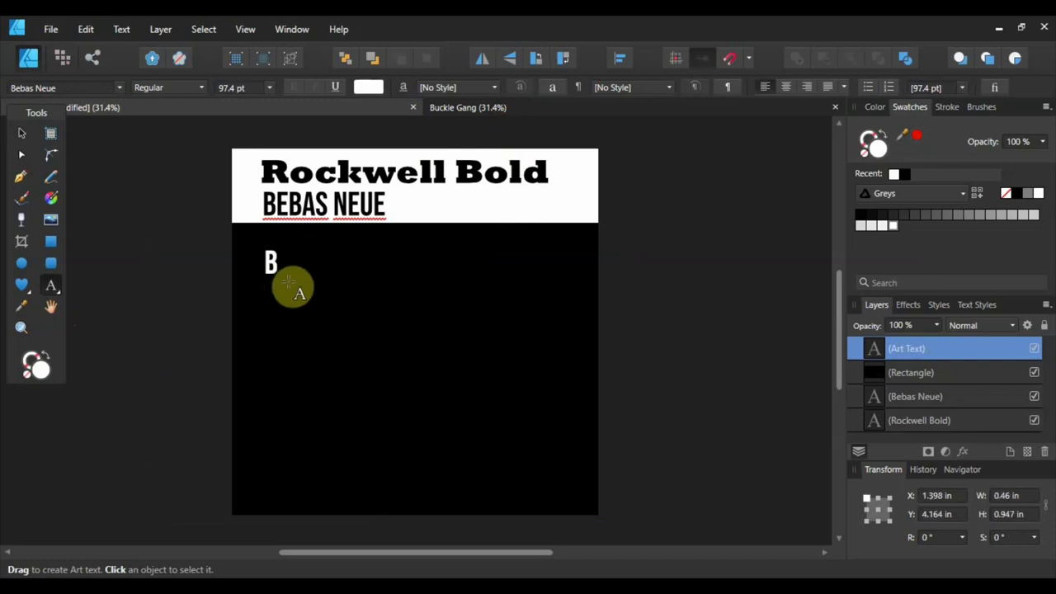
pyautogui.write('UCK')
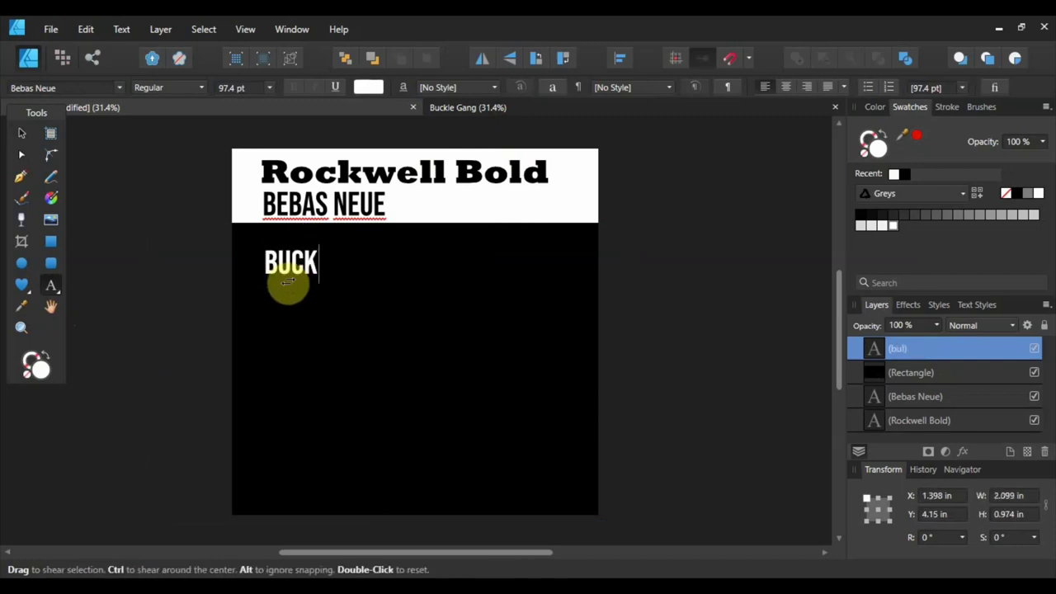
pyautogui.write('LE')
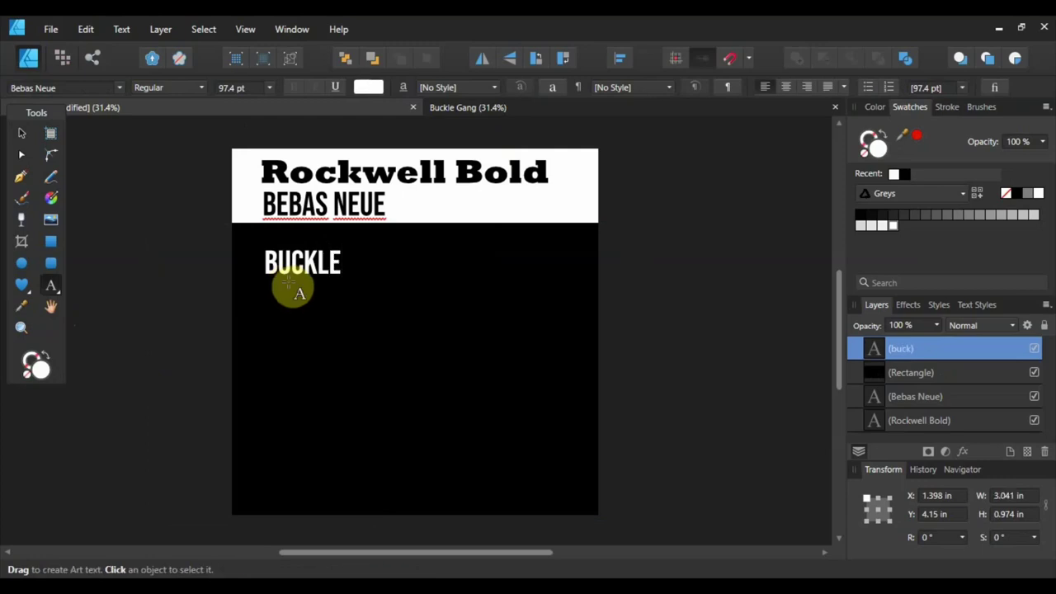
pyautogui.write('GANG')
pyautogui.press('Escape')
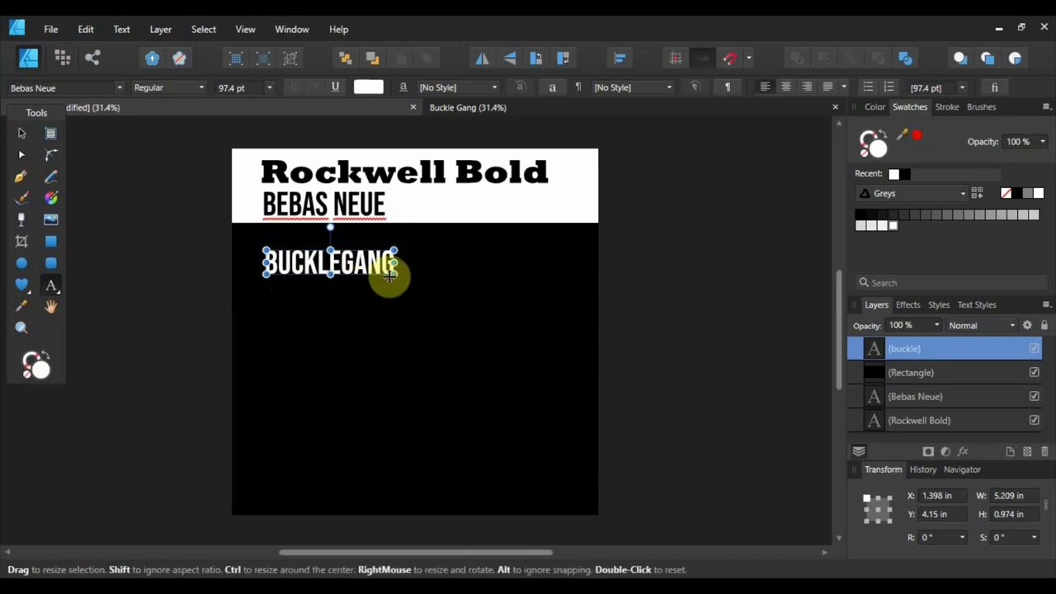
# Enlarge the BUCKLEGANG text to 204 pt and centre it on the black square.
pyautogui.click(21, 133)
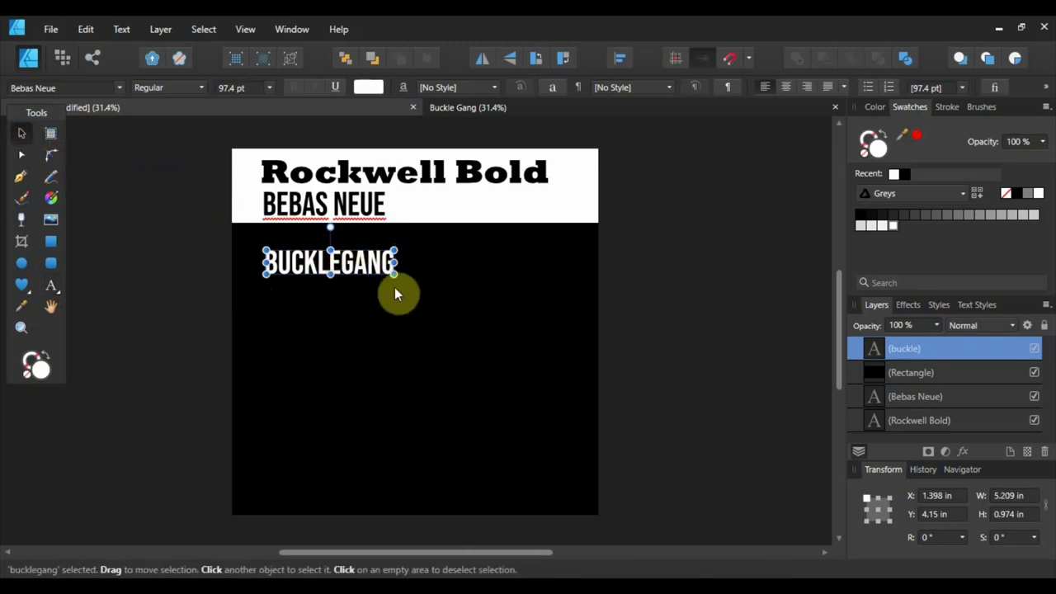
pyautogui.moveTo(393, 276); pyautogui.dragTo(456, 313)
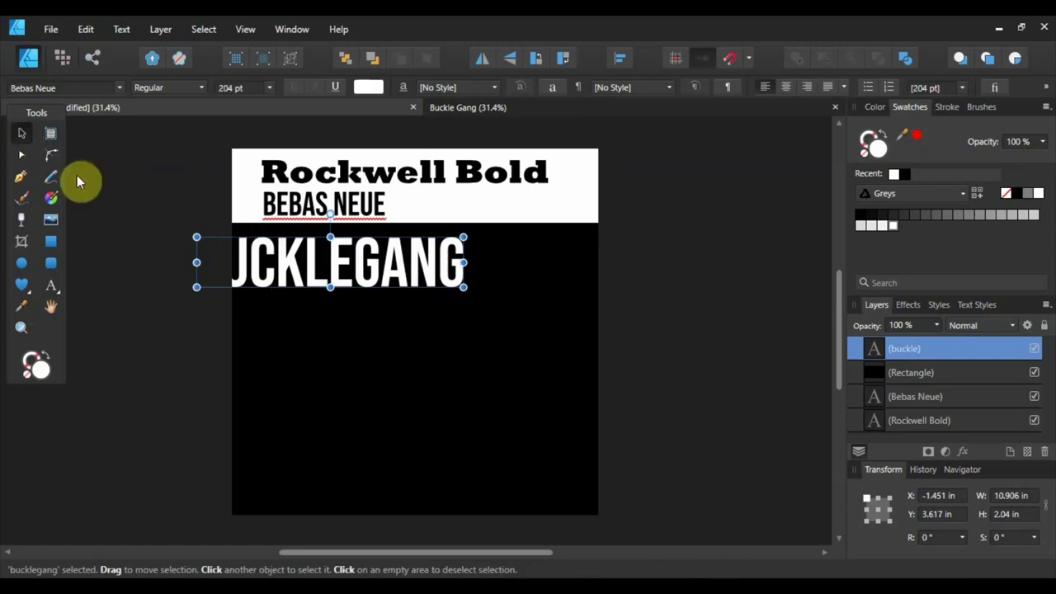
pyautogui.moveTo(339, 280); pyautogui.dragTo(421, 276)
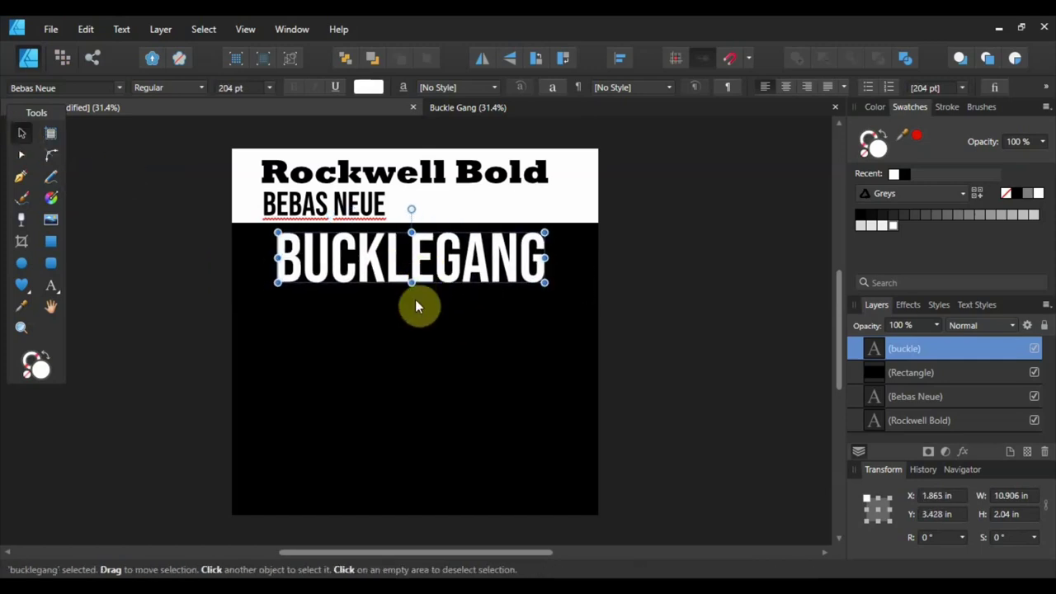
pyautogui.click(416, 300)
# Duplicate BUCKLEGANG with Ctrl+J and nudge the copies down into three stacked lines.
pyautogui.click(418, 264)
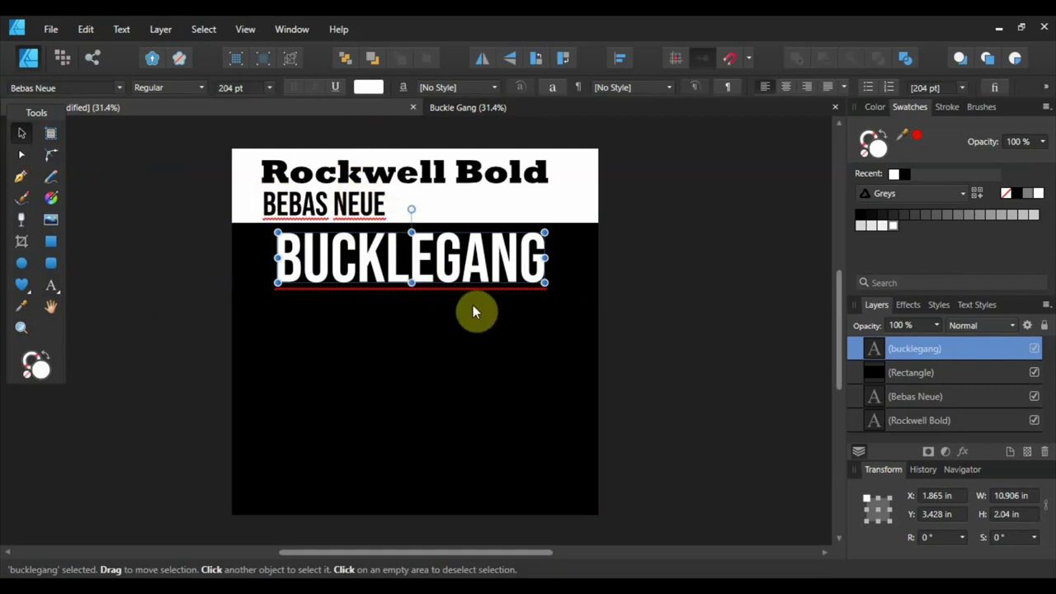
pyautogui.hotkey('ctrl', 'j')
pyautogui.moveTo(460, 252); pyautogui.dragTo(456, 320)
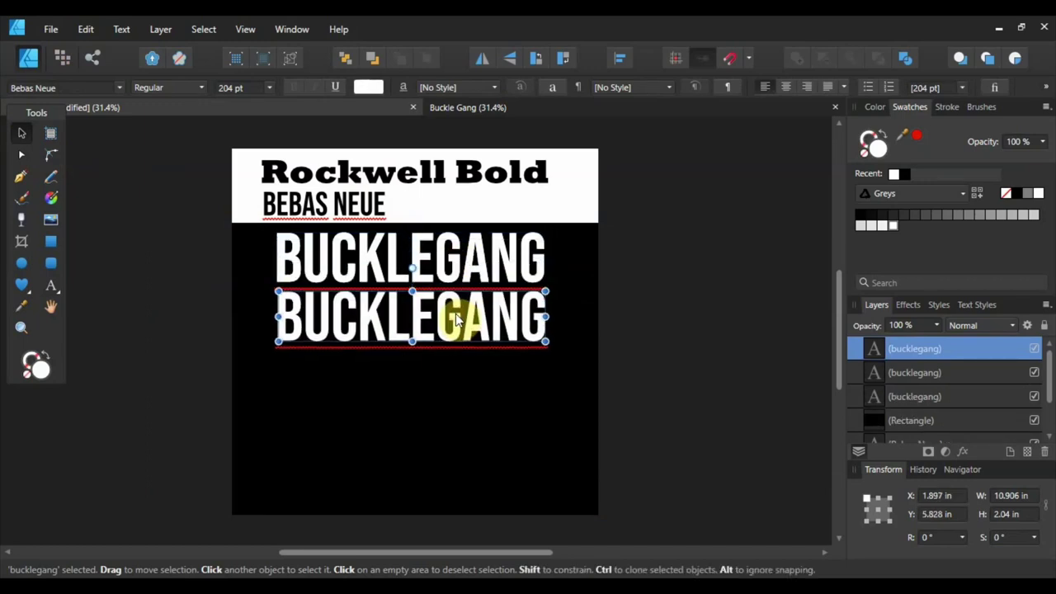
pyautogui.hotkey('ctrl', 'z')
pyautogui.press('Down')
pyautogui.press('Down')
pyautogui.press('Down')
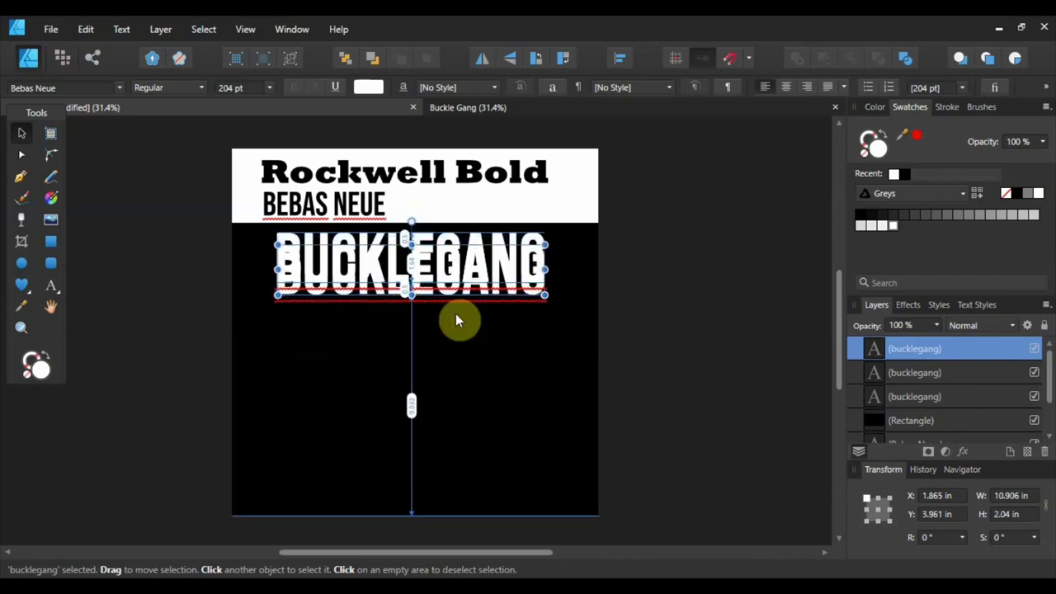
pyautogui.press('Down')
pyautogui.press('Down')
pyautogui.press('Down')
pyautogui.press('Down')
pyautogui.press('Down')
pyautogui.press('Down')
pyautogui.press('Down')
pyautogui.press('Down')
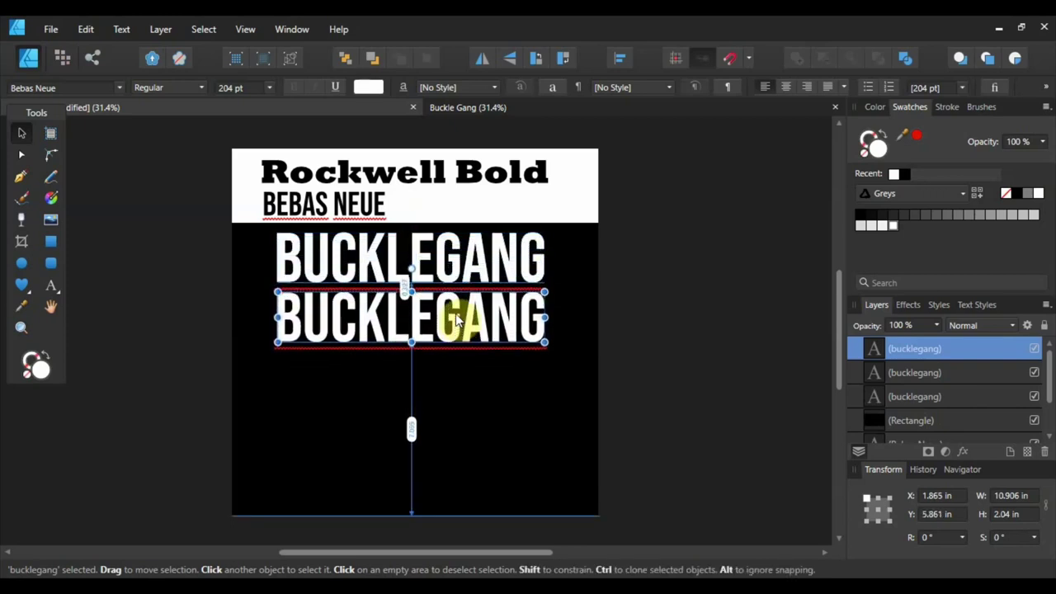
pyautogui.click(460, 261)
pyautogui.press('Down')
pyautogui.press('Down')
pyautogui.press('Down')
pyautogui.press('Down')
pyautogui.press('Down')
pyautogui.press('Down')
pyautogui.press('Down')
pyautogui.press('Down')
pyautogui.press('Down')
pyautogui.press('Down')
pyautogui.press('Down')
pyautogui.press('Down')
pyautogui.press('Down')
pyautogui.press('Down')
pyautogui.press('Down')
pyautogui.press('Down')
pyautogui.press('Down')
pyautogui.press('Down')
pyautogui.press('Down')
pyautogui.press('Down')
pyautogui.press('Down')
pyautogui.press('Down')
pyautogui.press('Down')
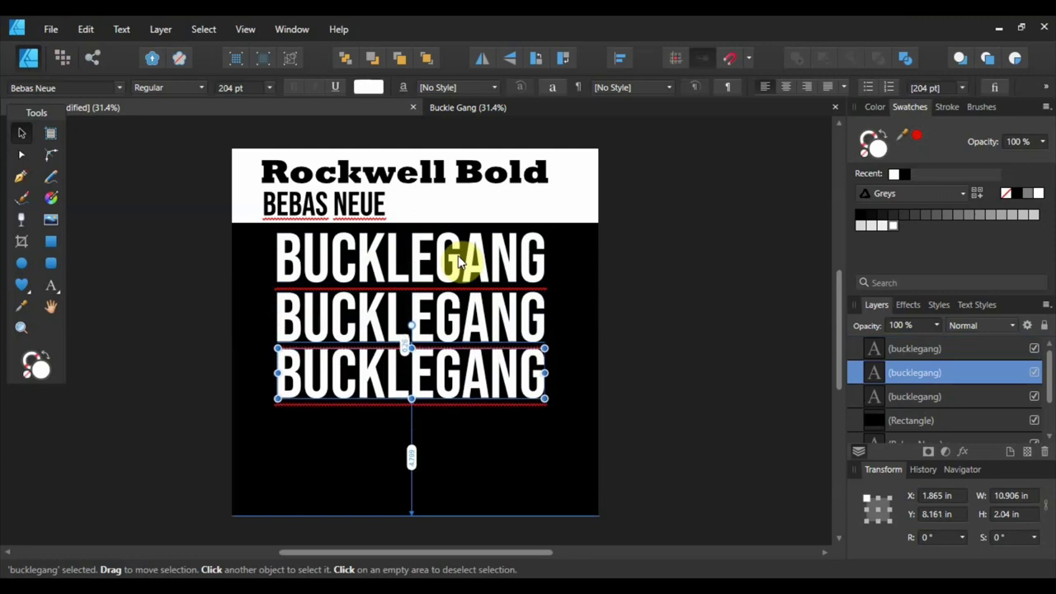
pyautogui.keyDown('shift'); pyautogui.click(443, 250); pyautogui.keyUp('shift')
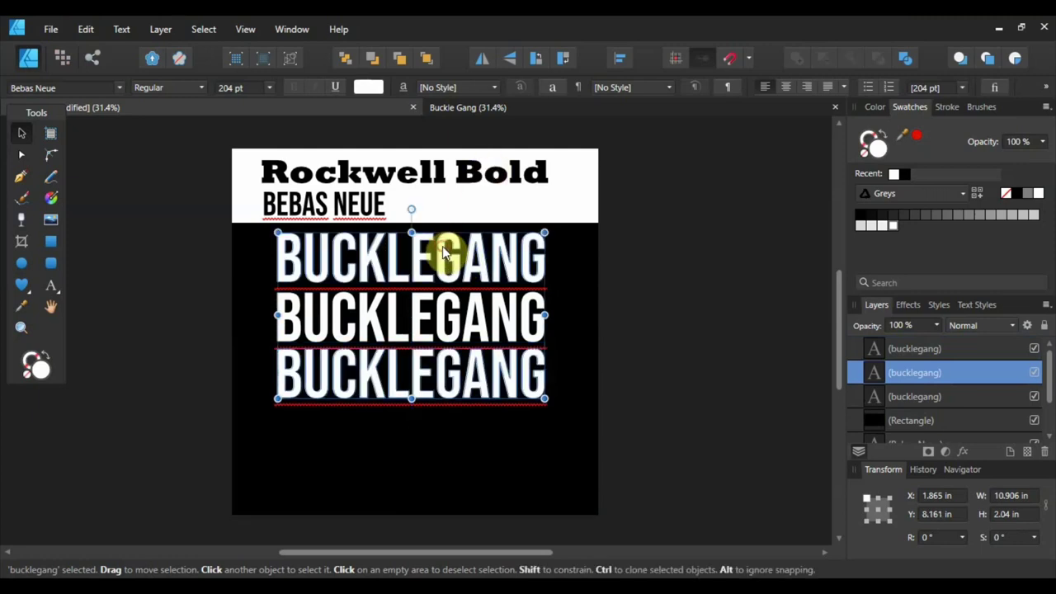
pyautogui.click(565, 298)
pyautogui.click(528, 274)
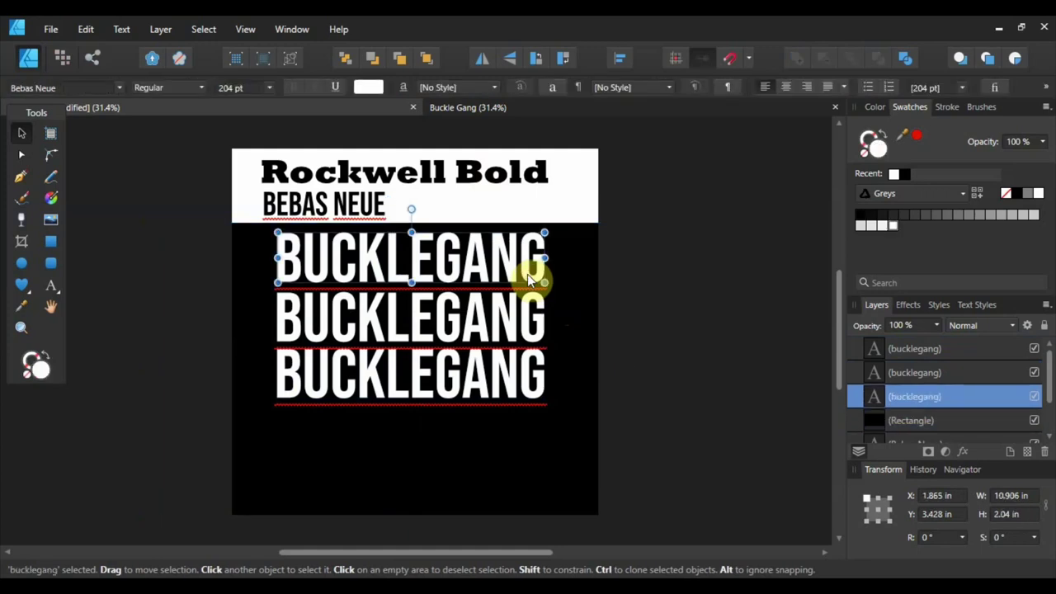
# Convert the top, middle and bottom BUCKLEGANG lines to curves (Ctrl+Return).
pyautogui.click(161, 30)
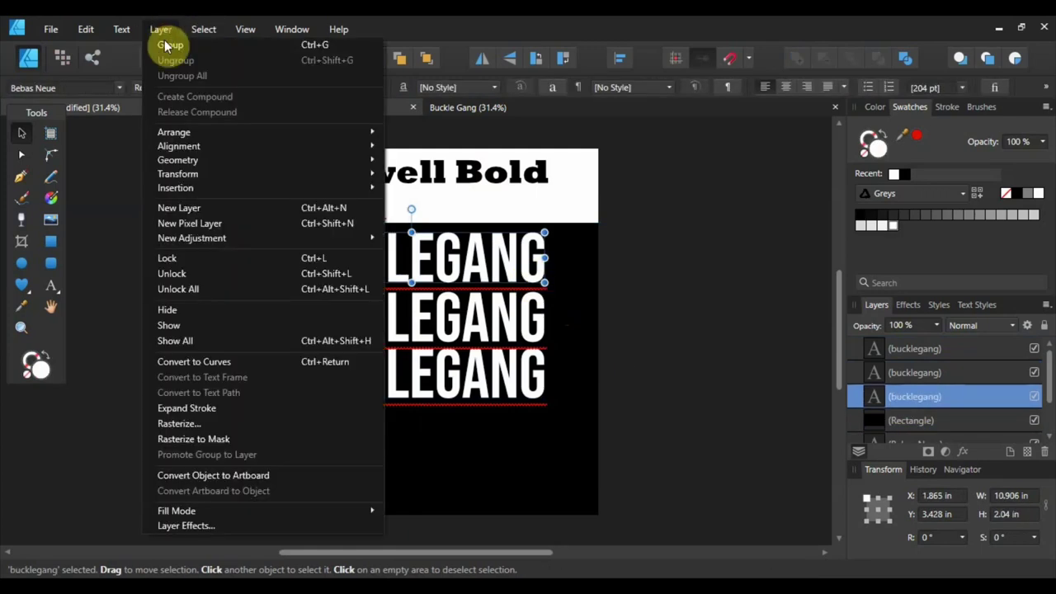
pyautogui.click(214, 365)
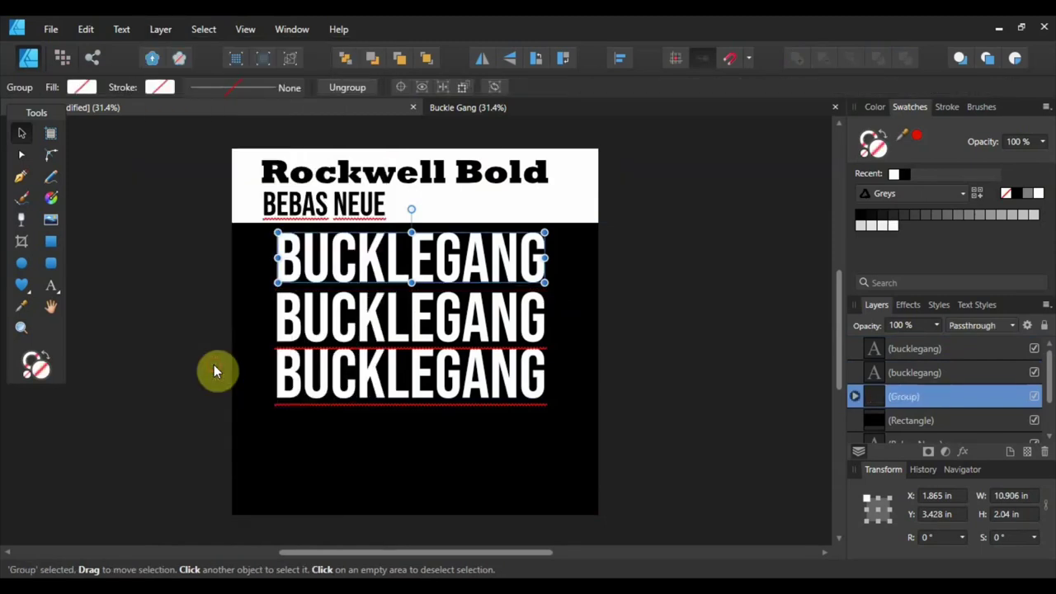
pyautogui.click(419, 331)
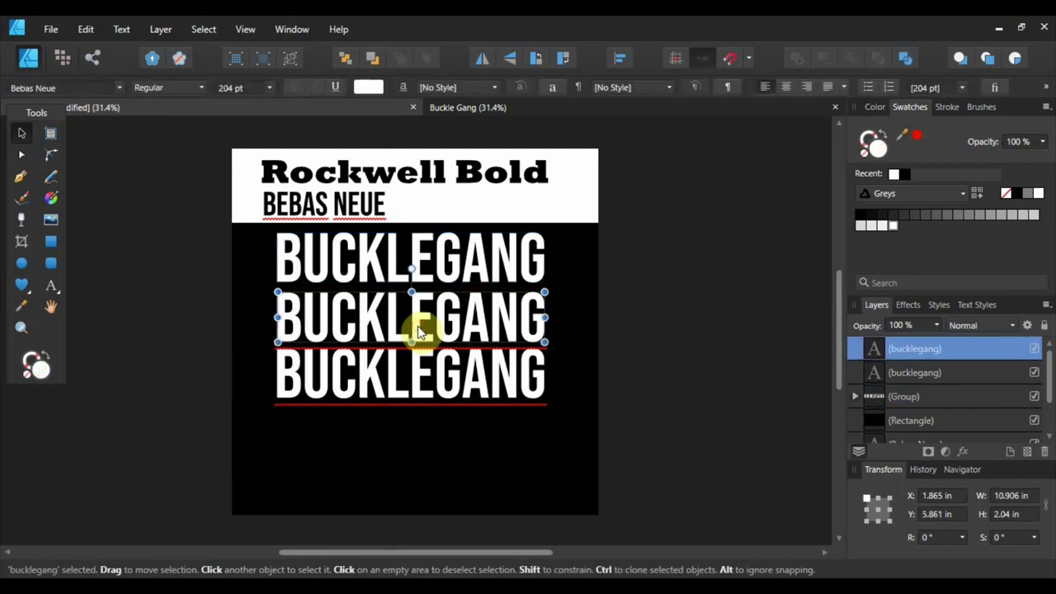
pyautogui.hotkey('ctrl', 'Return')
pyautogui.click(421, 392)
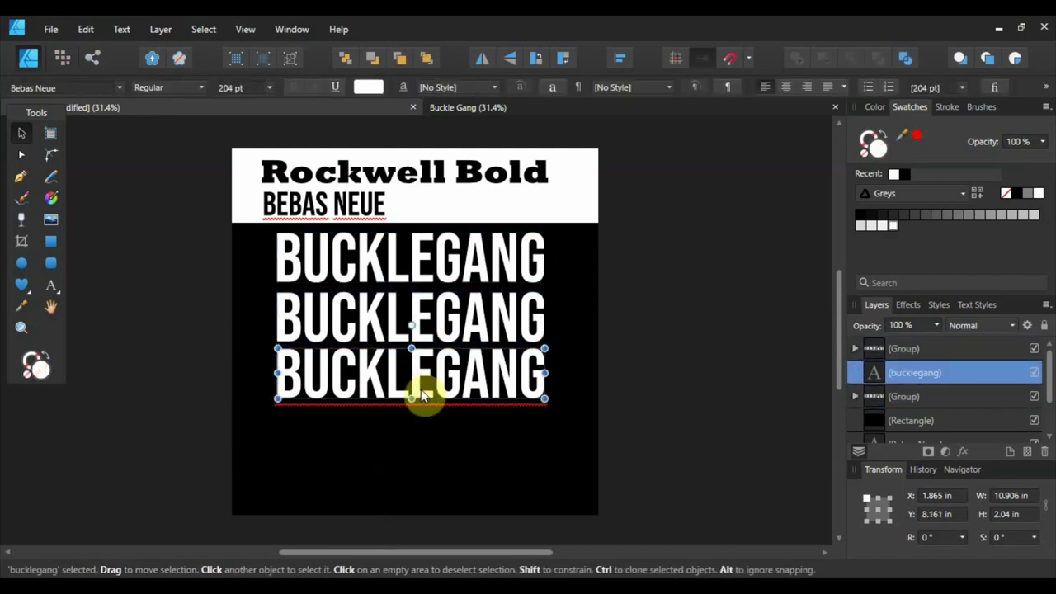
pyautogui.hotkey('ctrl', 'Return')
pyautogui.click(433, 262)
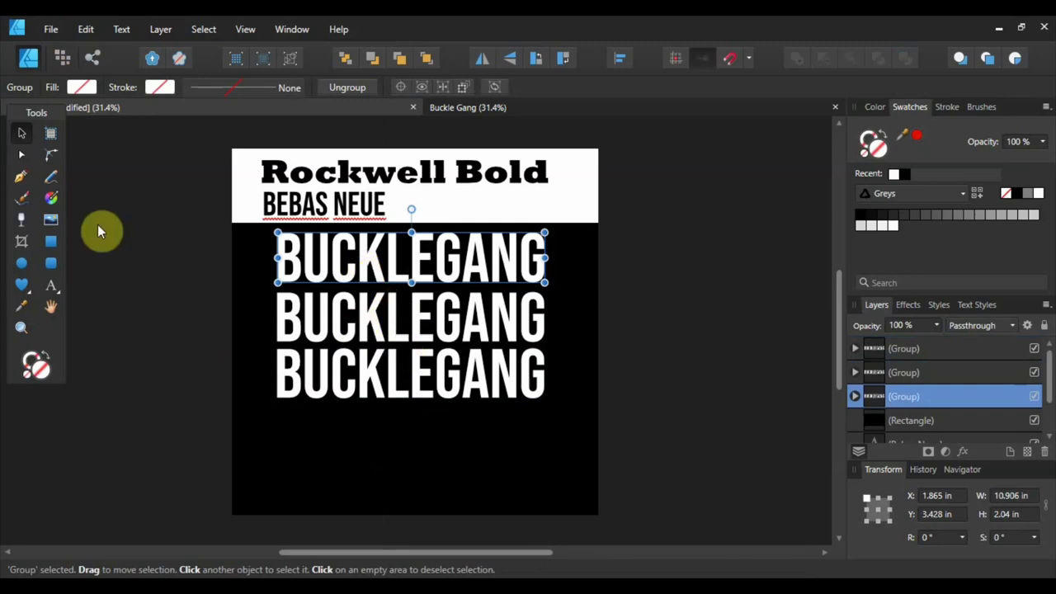
# Crop the top BUCKLEGANG group with the Vector Crop Tool to a thin 0.587 in slice.
pyautogui.click(22, 242)
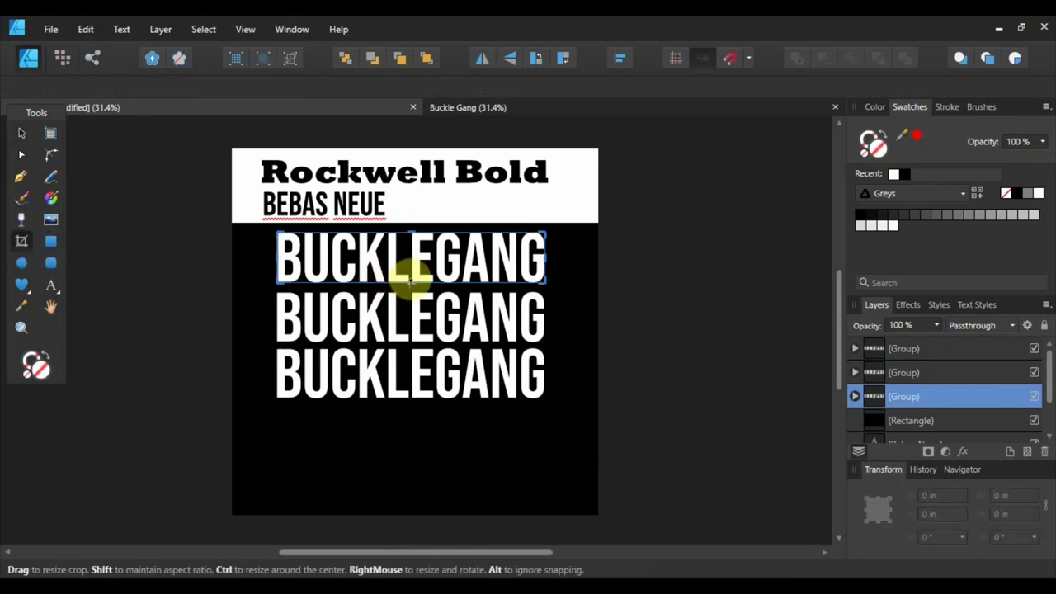
pyautogui.moveTo(411, 282); pyautogui.dragTo(413, 245)
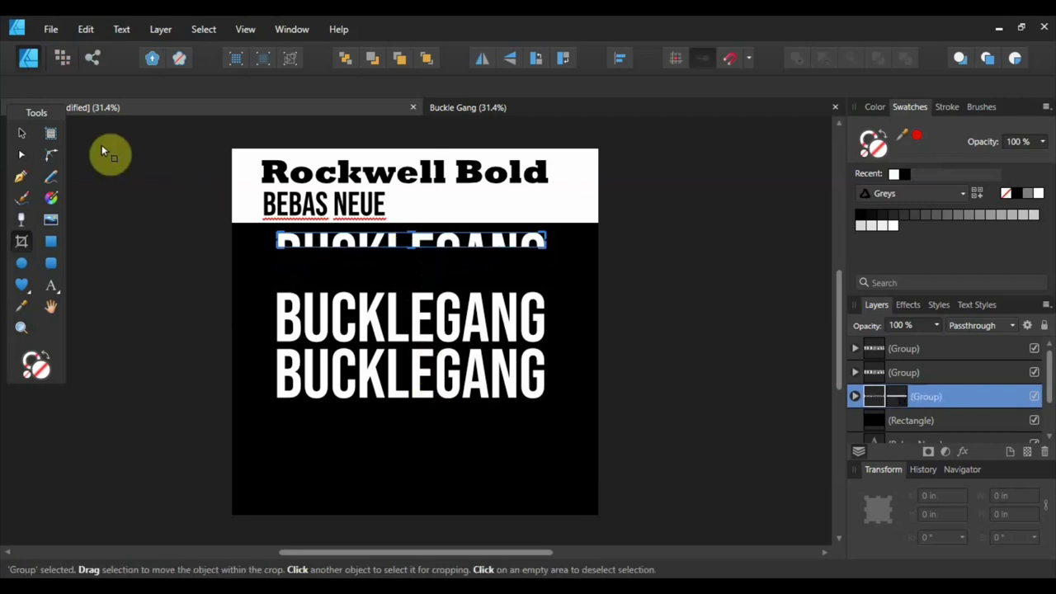
pyautogui.click(18, 136)
pyautogui.click(401, 265)
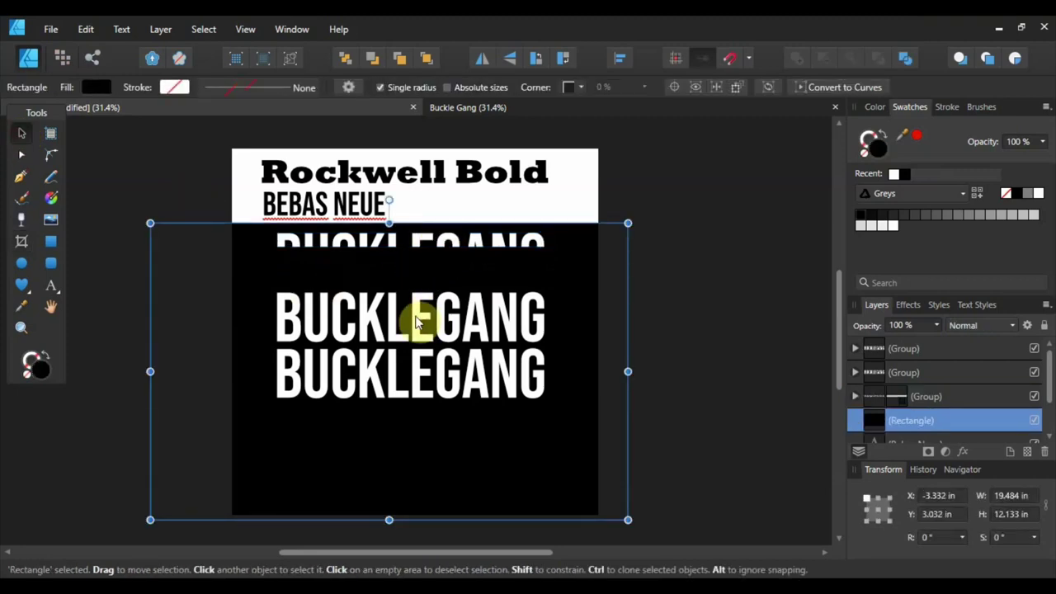
pyautogui.click(416, 322)
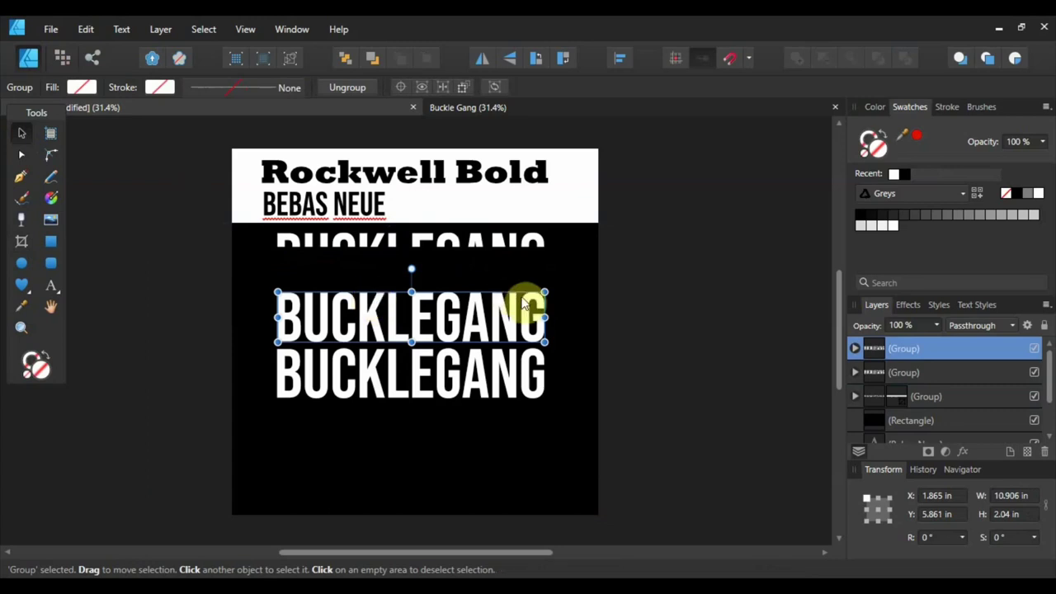
# Crop the middle BUCKLEGANG line with the Vector Crop Tool down to its upper slice.
pyautogui.click(565, 327)
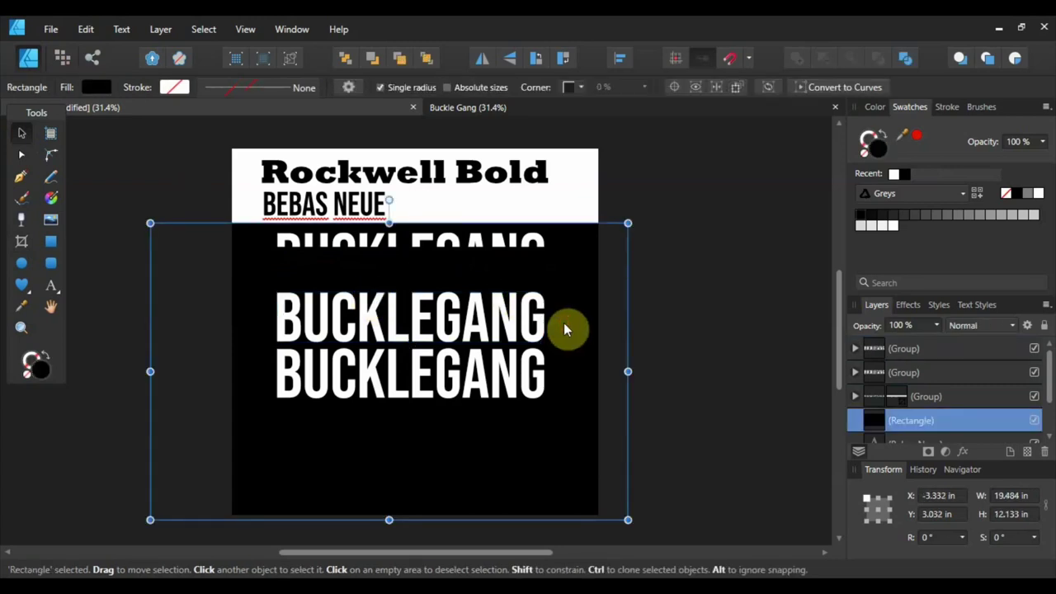
pyautogui.scroll(4, 563, 323)
pyautogui.scroll(-3, 563, 323)
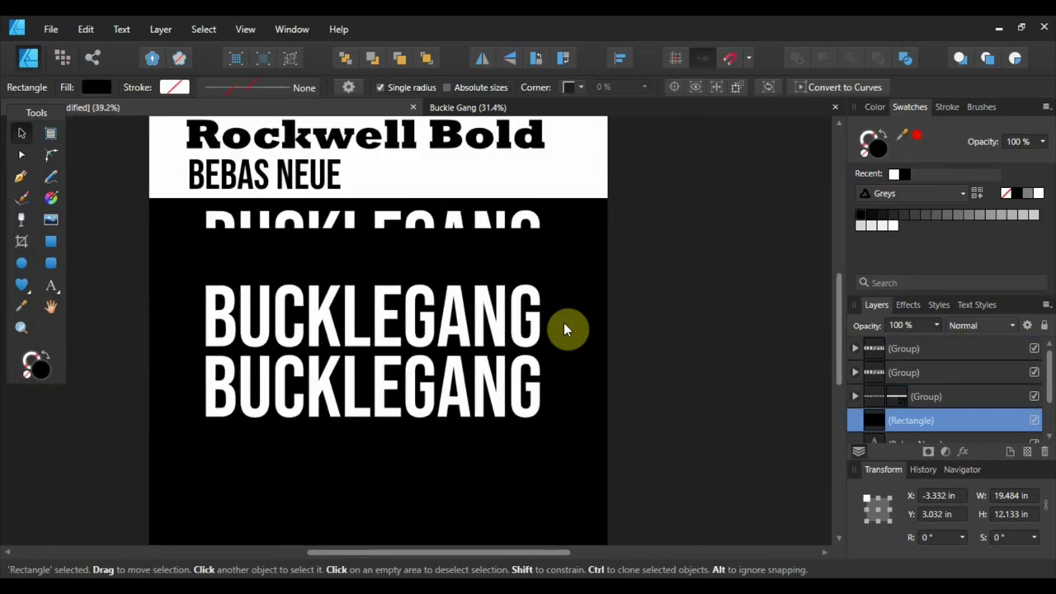
pyautogui.click(21, 241)
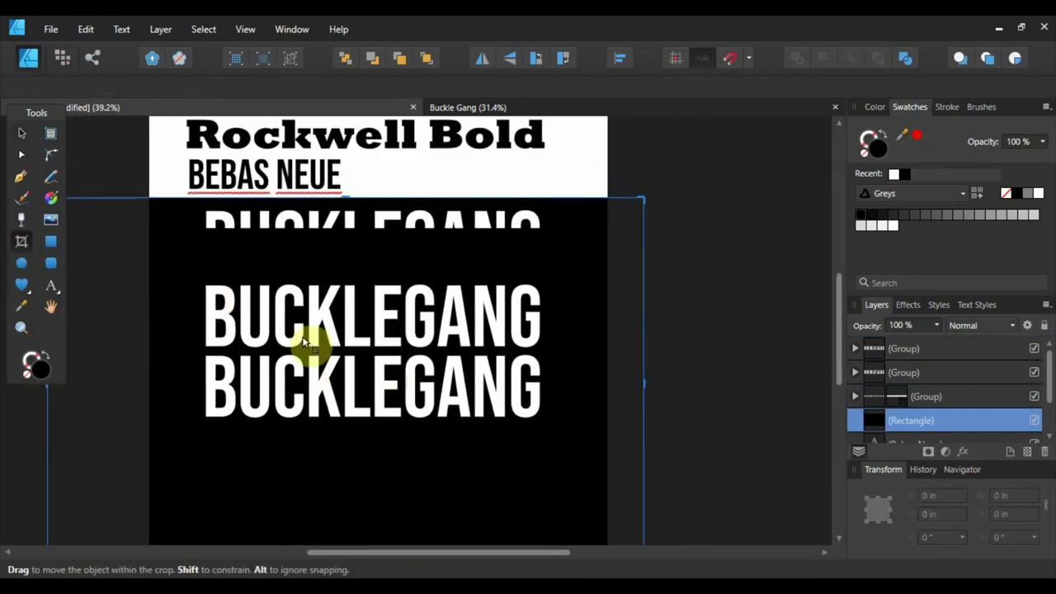
pyautogui.click(330, 330)
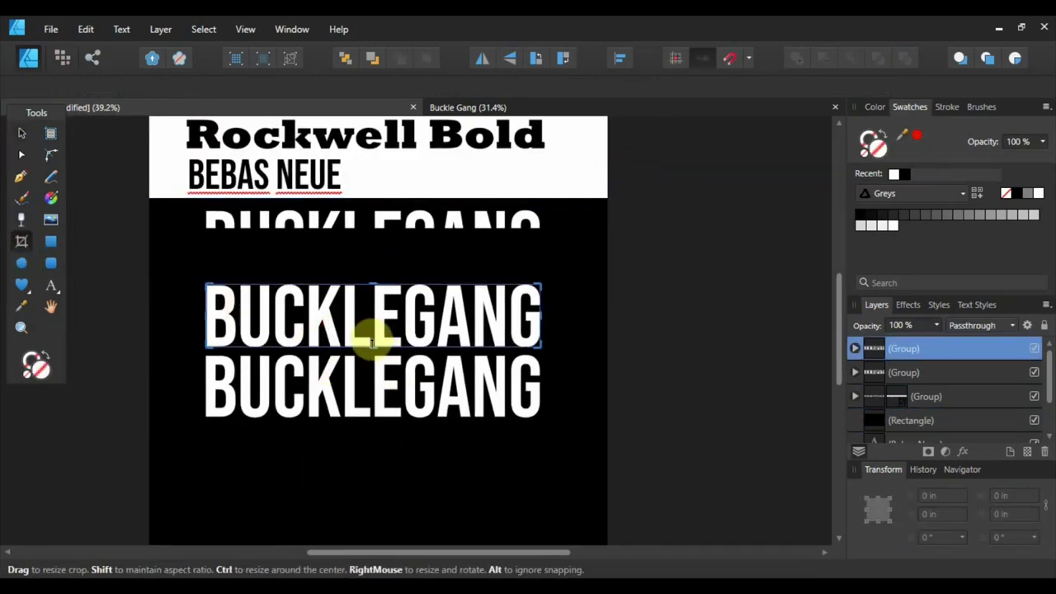
pyautogui.moveTo(373, 345); pyautogui.dragTo(373, 308)
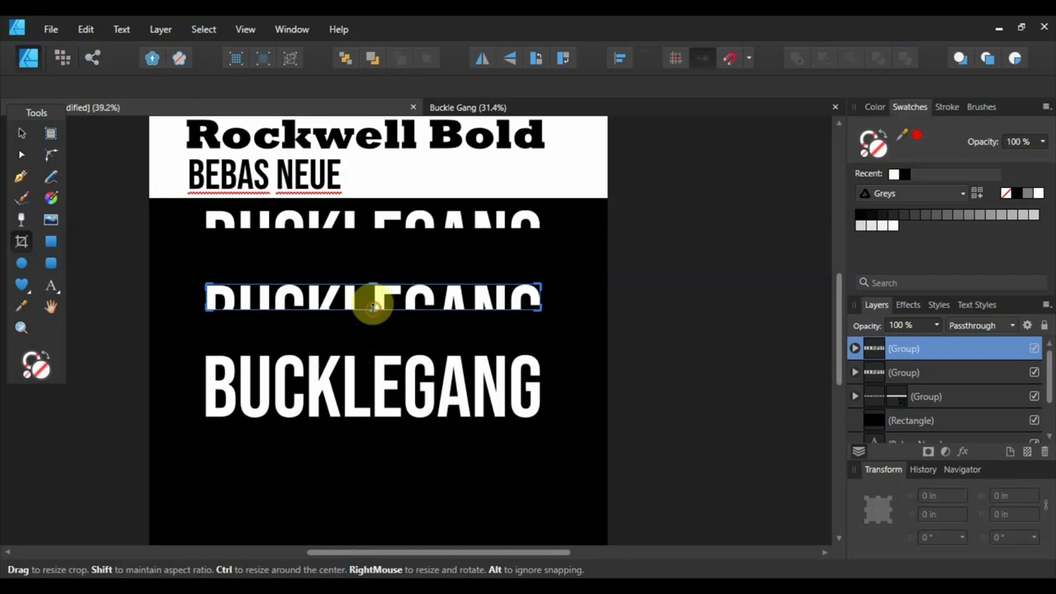
# Compare against the reference document and adjust the middle slice to 0.903 in.
pyautogui.click(538, 108)
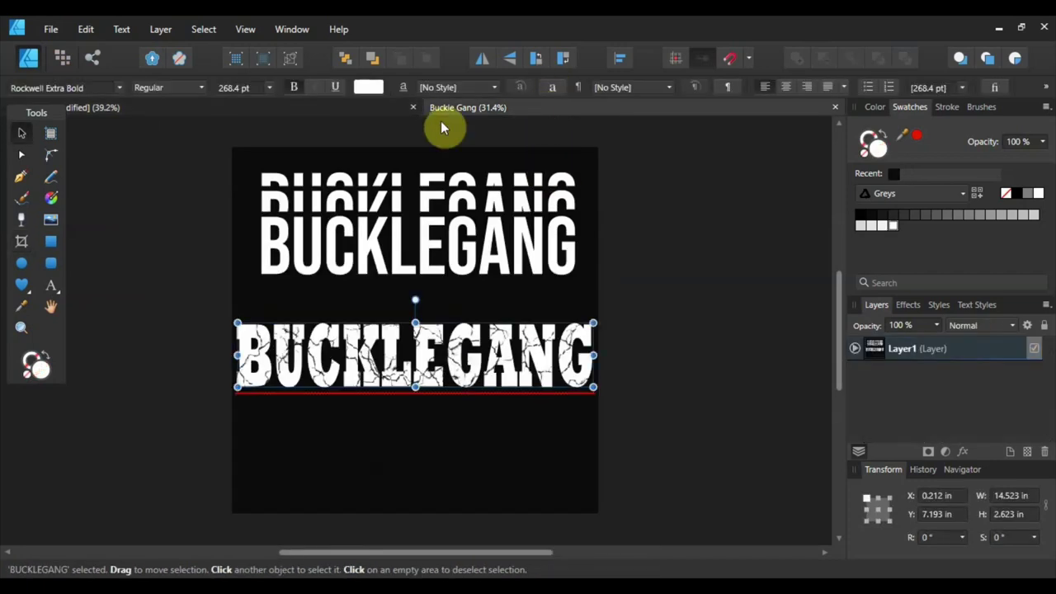
pyautogui.click(389, 105)
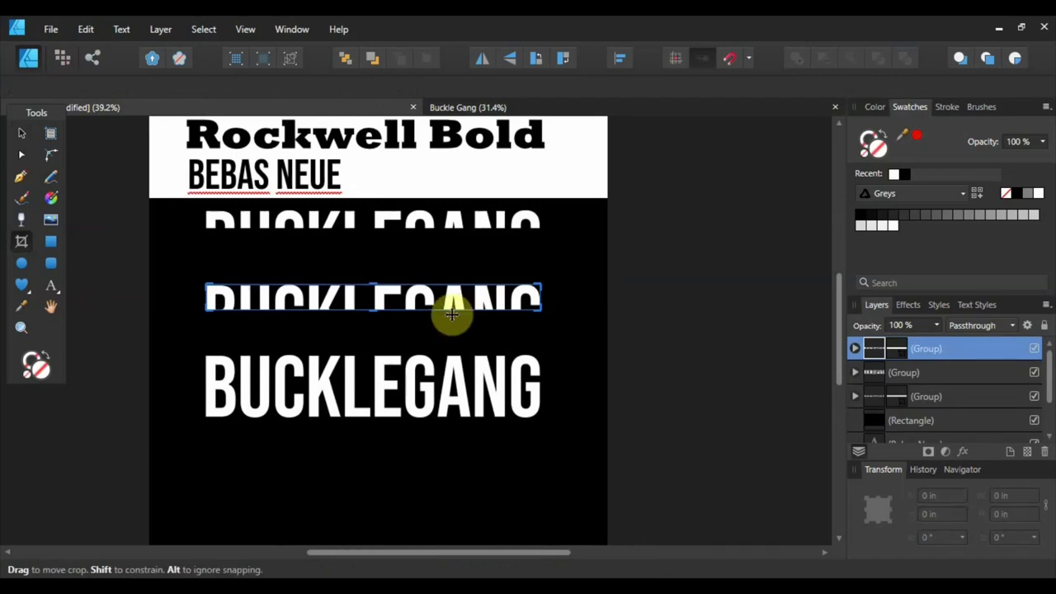
pyautogui.moveTo(374, 311); pyautogui.dragTo(373, 312)
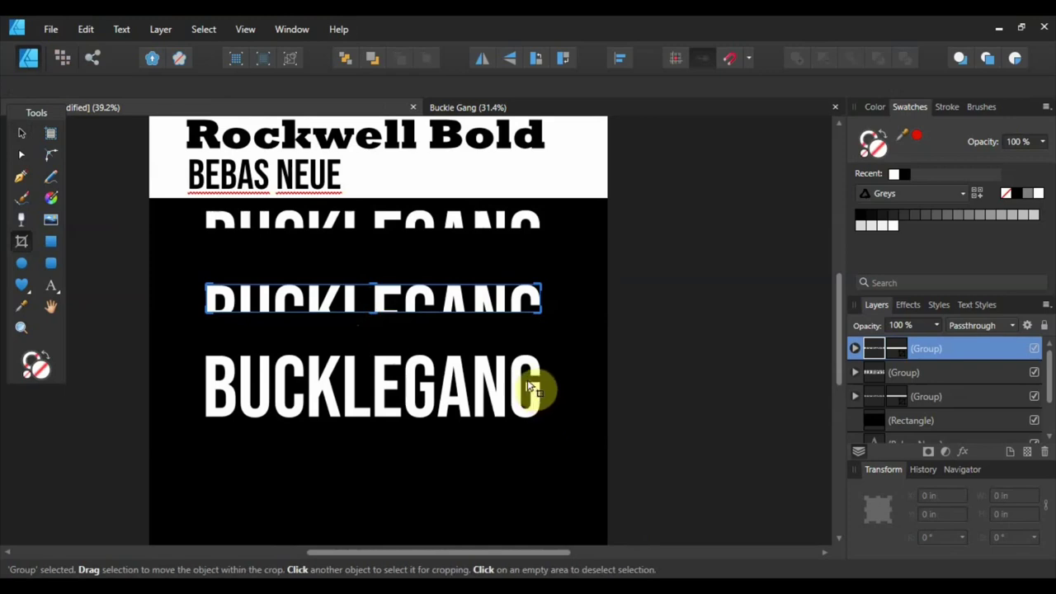
pyautogui.click(22, 132)
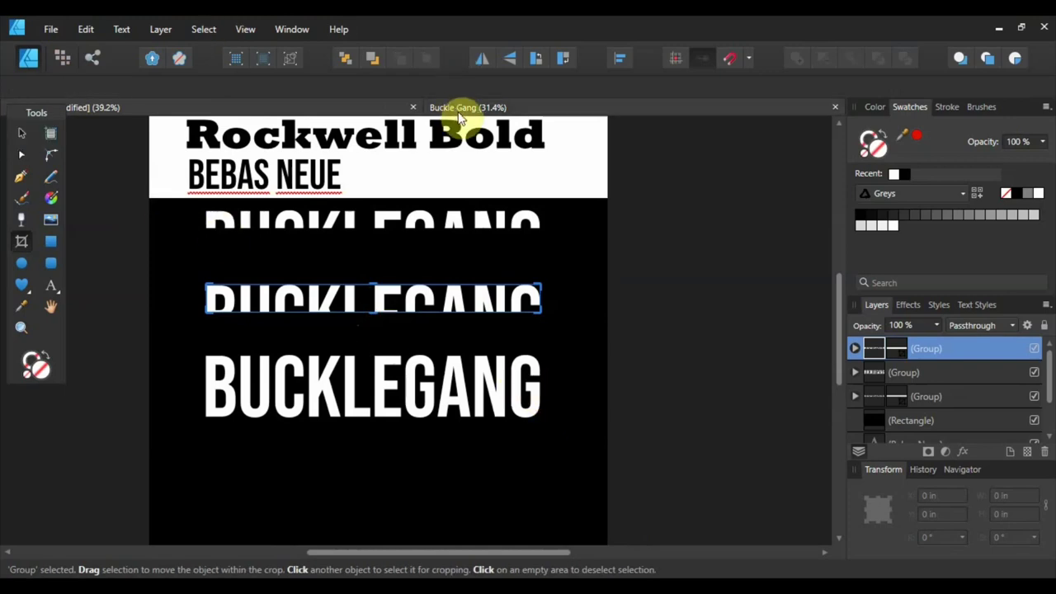
pyautogui.click(462, 107)
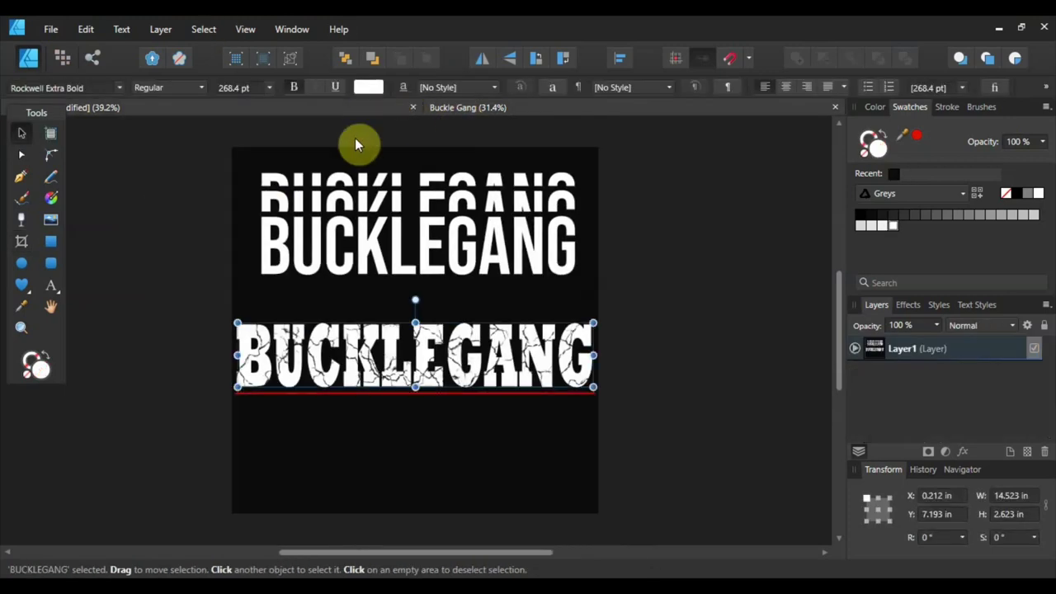
pyautogui.click(304, 107)
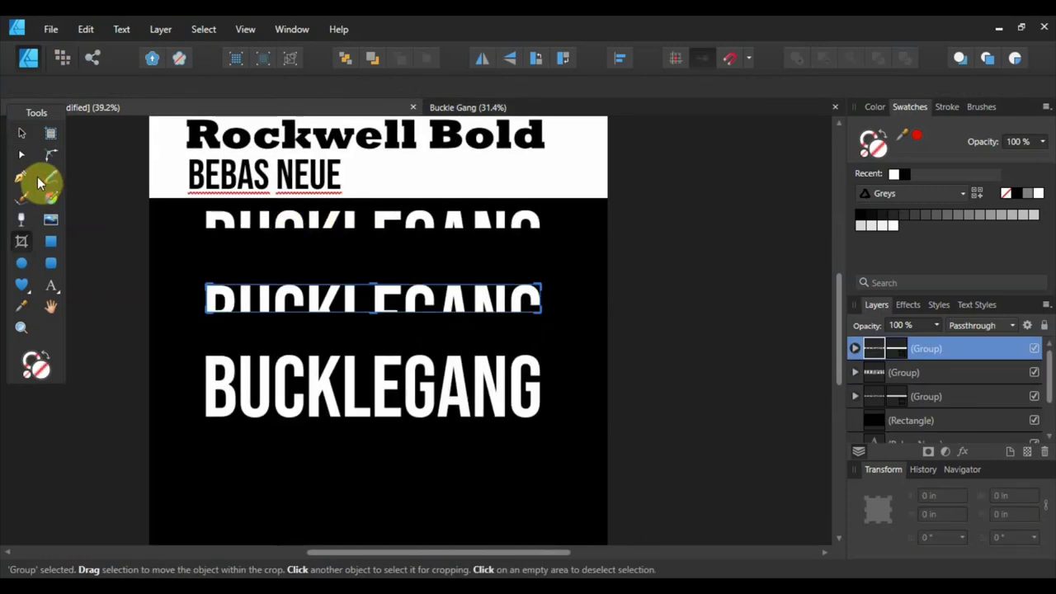
pyautogui.click(21, 133)
pyautogui.click(21, 134)
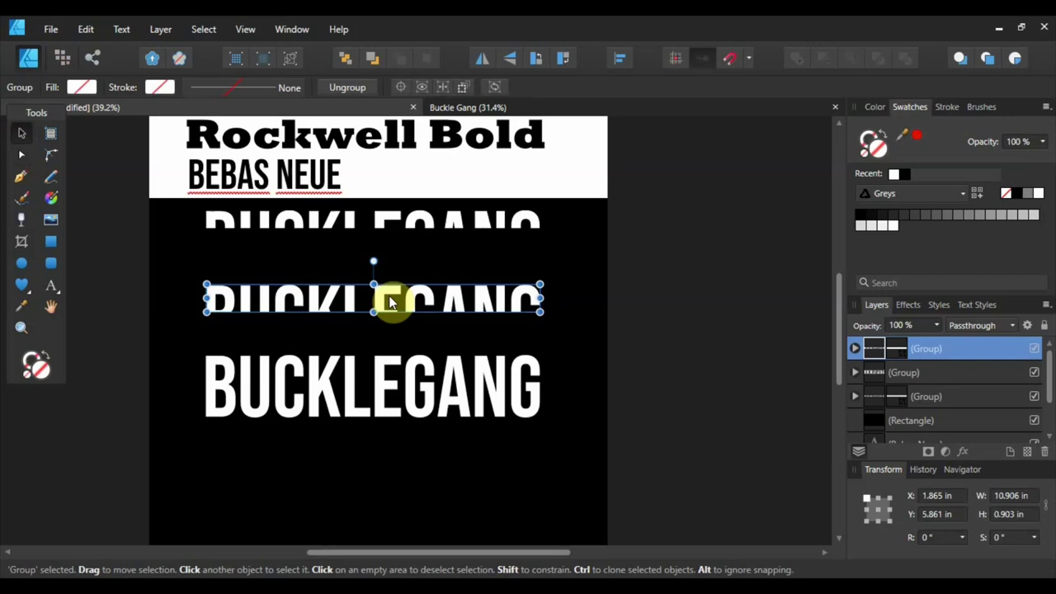
# Nudge the sliced and solid BUCKLEGANG up so the solid word sits at Y 5.128.
pyautogui.press('Up')
pyautogui.press('Up')
pyautogui.press('Up')
pyautogui.press('Up')
pyautogui.press('Up')
pyautogui.press('Up')
pyautogui.press('Up')
pyautogui.press('Up')
pyautogui.press('Up')
pyautogui.press('Up')
pyautogui.press('Up')
pyautogui.press('Up')
pyautogui.press('Up')
pyautogui.press('Up')
pyautogui.press('Up')
pyautogui.press('Up')
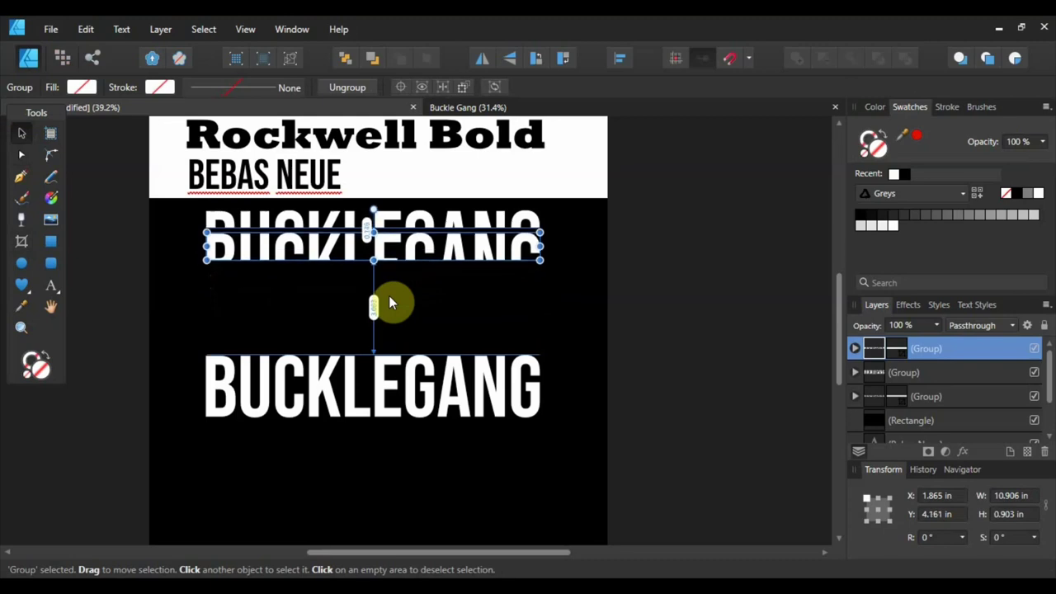
pyautogui.press('Up')
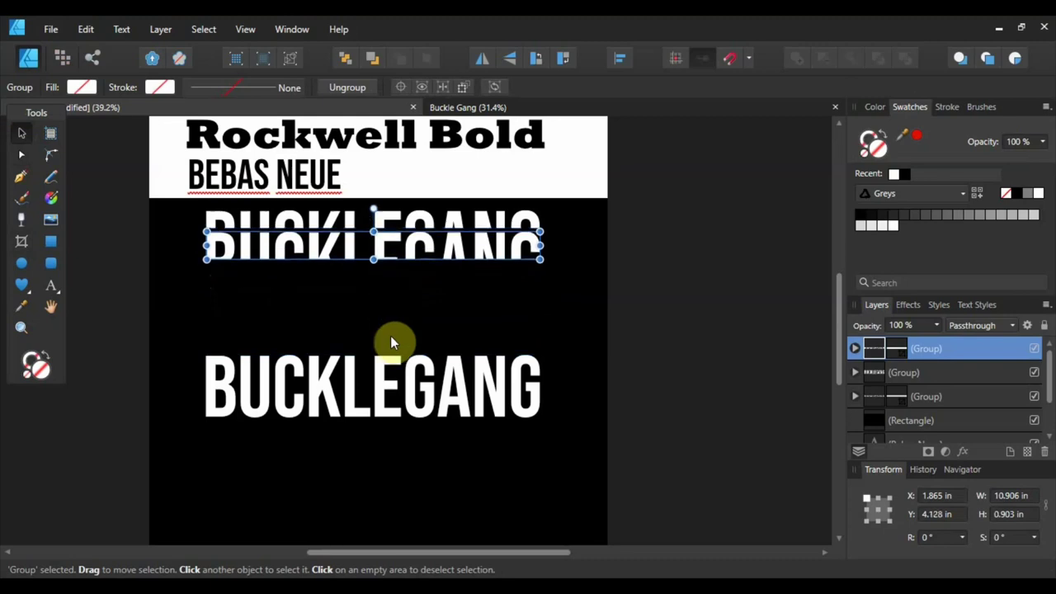
pyautogui.click(388, 406)
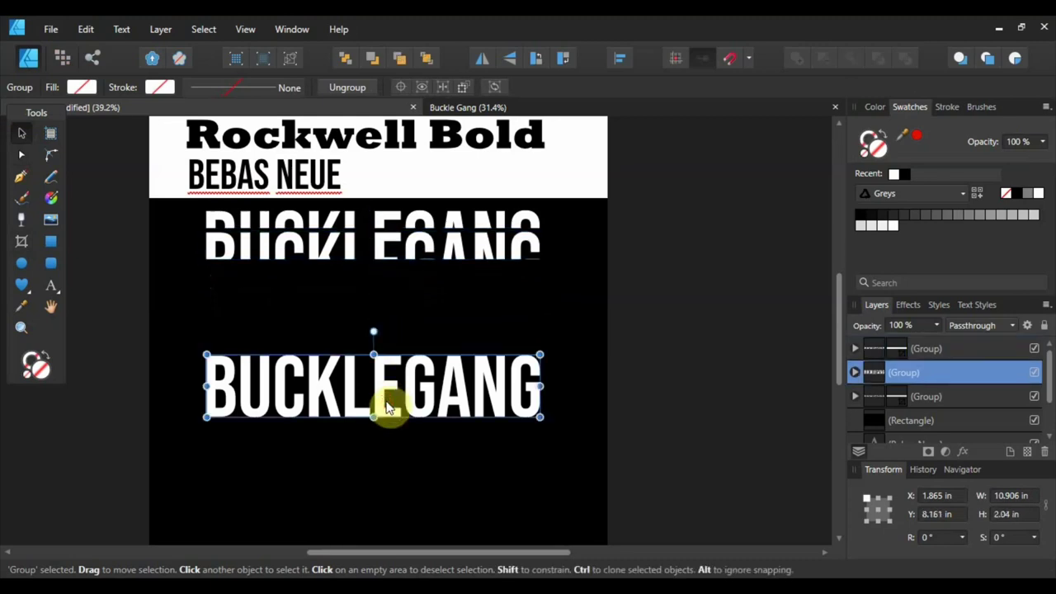
pyautogui.press('Up')
pyautogui.press('Up')
pyautogui.press('Up')
pyautogui.press('Up')
pyautogui.press('Up')
pyautogui.press('Up')
pyautogui.press('Up')
pyautogui.press('Up')
pyautogui.press('Up')
pyautogui.press('Up')
pyautogui.press('Up')
pyautogui.press('Up')
pyautogui.press('Up')
pyautogui.press('Up')
pyautogui.press('Up')
pyautogui.press('Up')
pyautogui.press('Up')
pyautogui.press('Up')
pyautogui.press('Up')
pyautogui.press('Up')
pyautogui.press('Up')
pyautogui.press('Up')
pyautogui.press('Up')
pyautogui.press('Up')
pyautogui.press('Up')
pyautogui.press('Up')
pyautogui.press('Up')
pyautogui.press('Up')
pyautogui.press('Up')
pyautogui.press('Up')
pyautogui.press('Up')
pyautogui.press('Up')
pyautogui.press('Up')
pyautogui.press('Up')
pyautogui.press('Up')
pyautogui.press('Up')
pyautogui.press('Up')
pyautogui.press('Up')
pyautogui.press('Up')
pyautogui.press('Up')
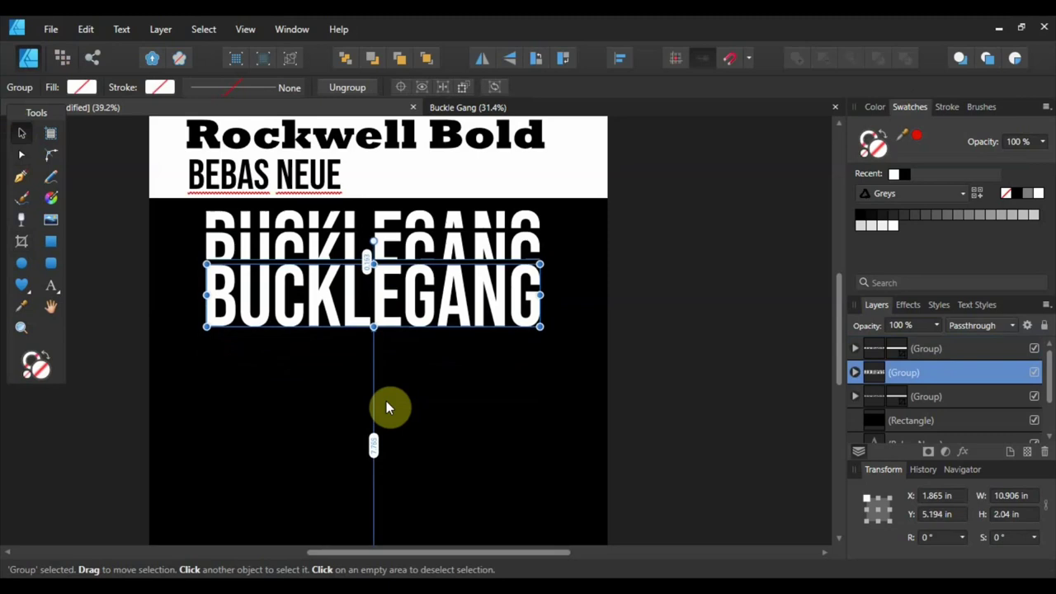
pyautogui.press('Up')
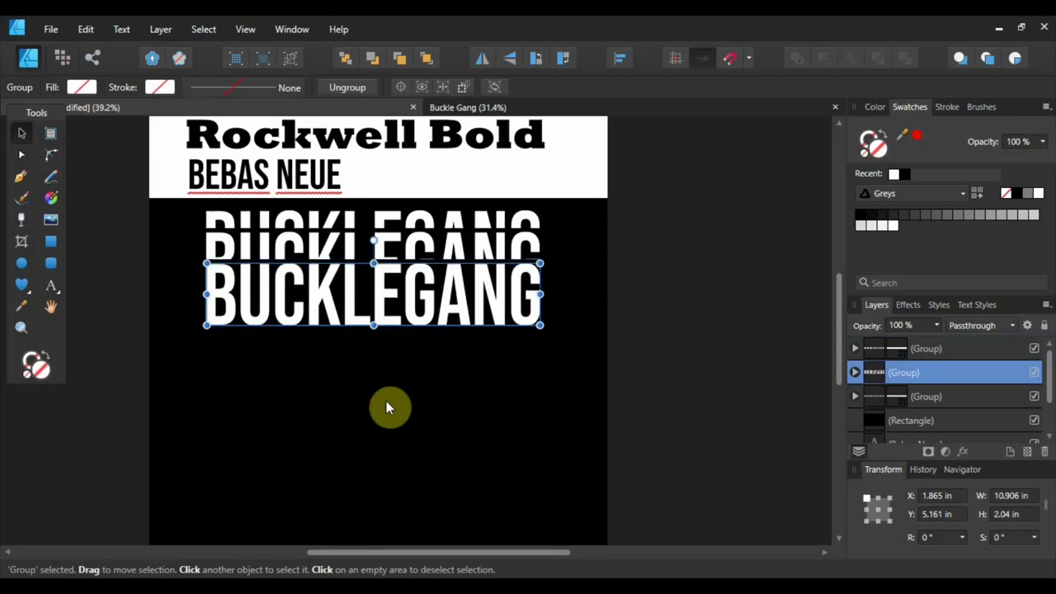
pyautogui.press('Up')
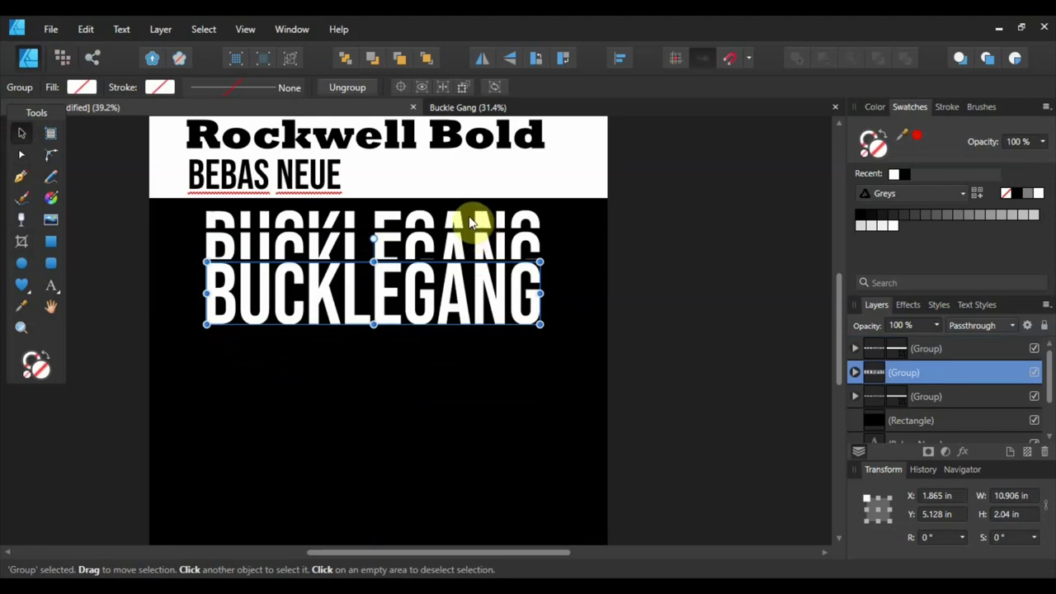
pyautogui.click(448, 252)
pyautogui.click(449, 373)
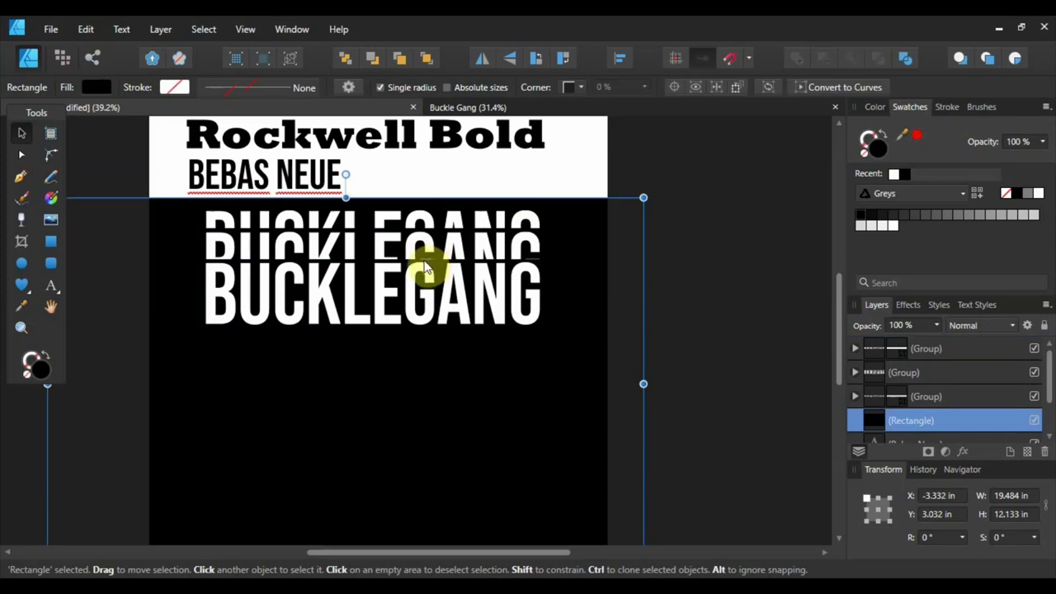
# Trim the middle slice to 0.853 in tall and nudge the solid BUCKLEGANG to Y 5.094.
pyautogui.click(426, 250)
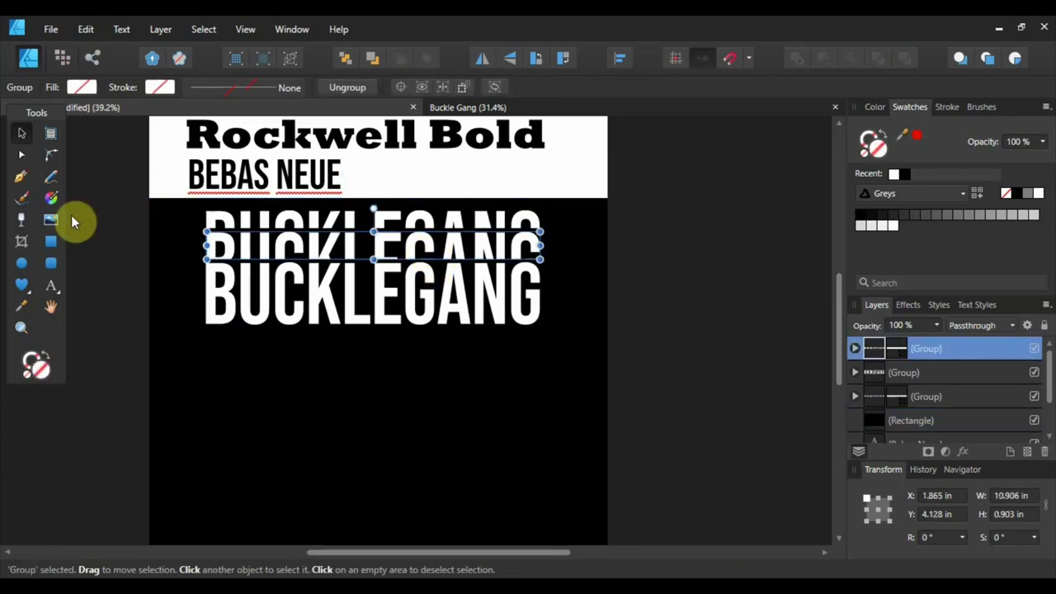
pyautogui.click(23, 240)
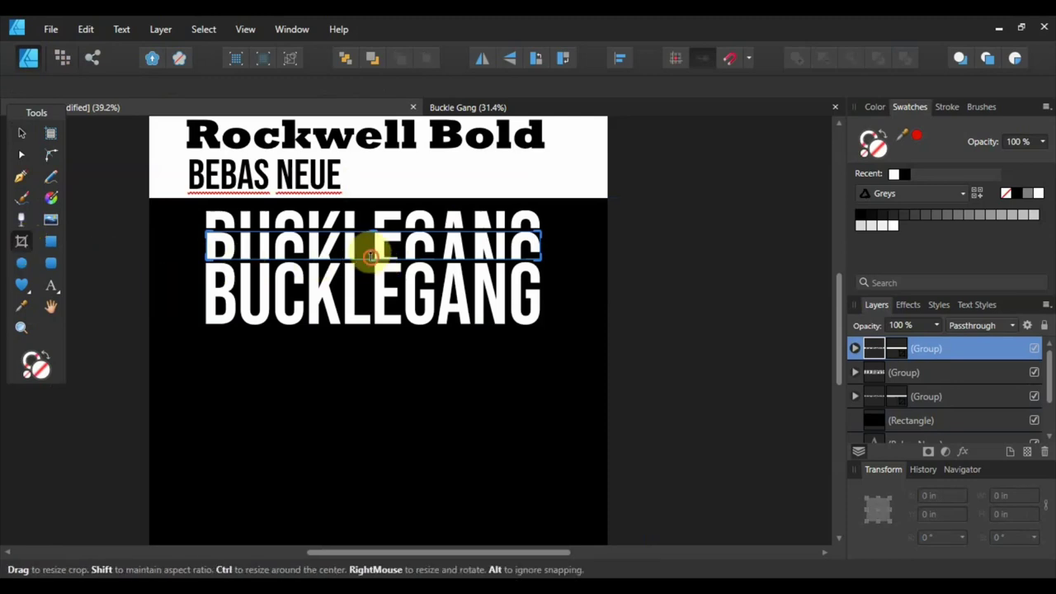
pyautogui.moveTo(371, 256); pyautogui.dragTo(370, 245)
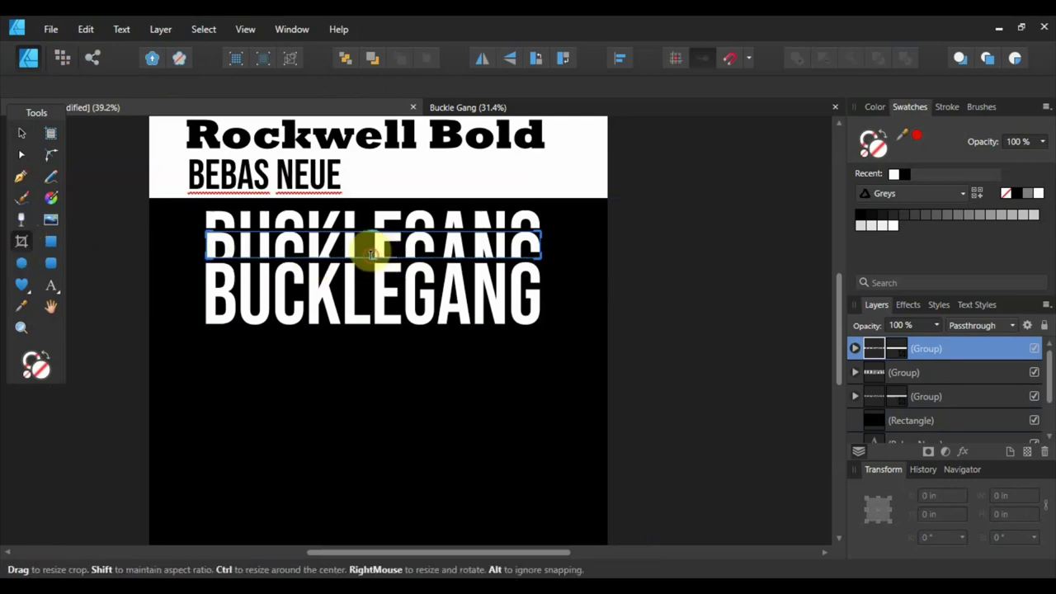
pyautogui.click(21, 133)
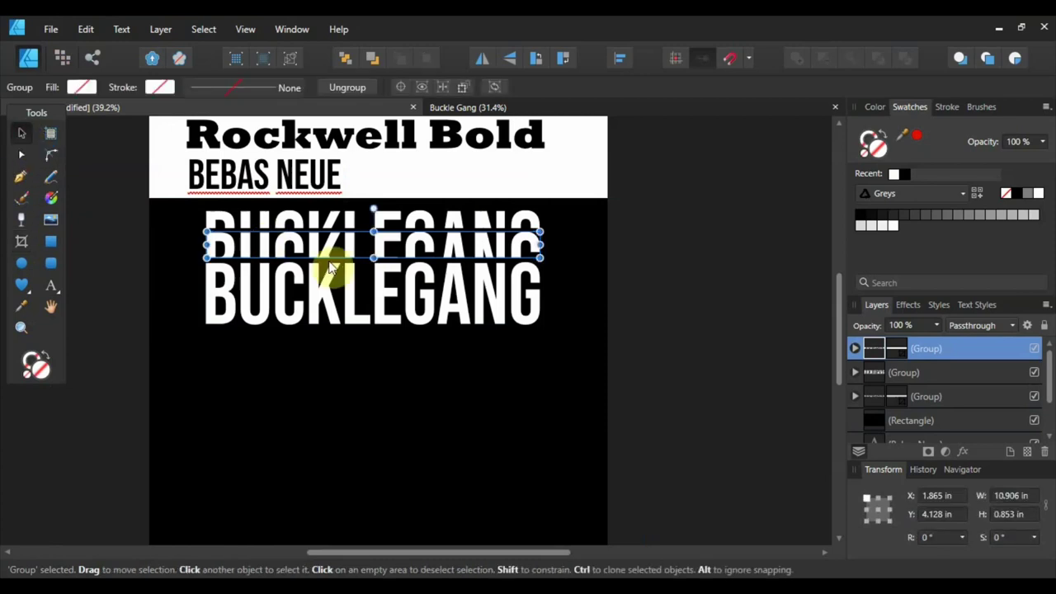
pyautogui.click(374, 291)
pyautogui.press('Up')
pyautogui.press('Up')
pyautogui.press('Up')
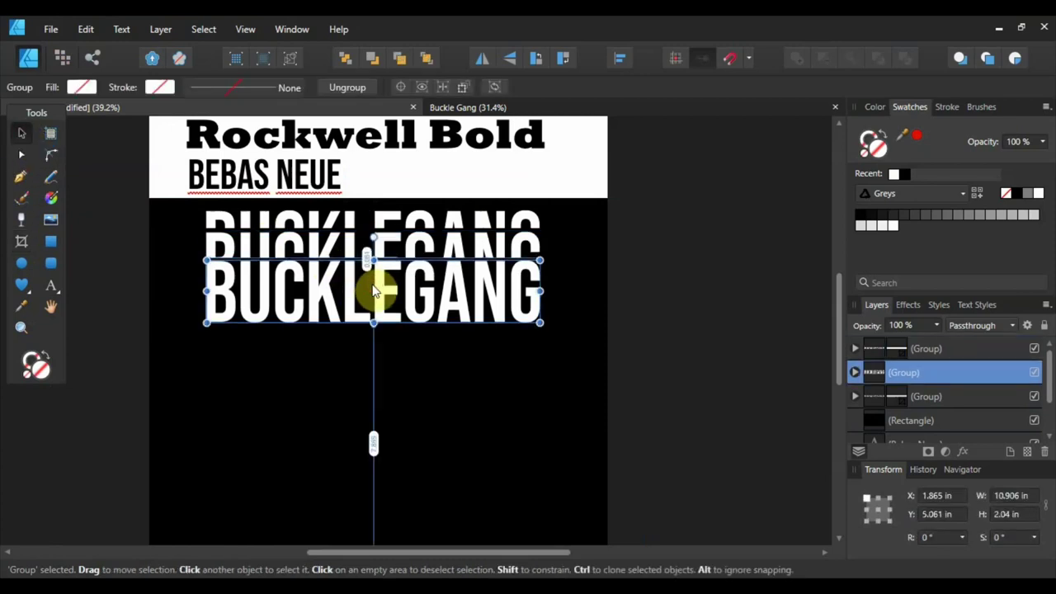
pyautogui.click(333, 374)
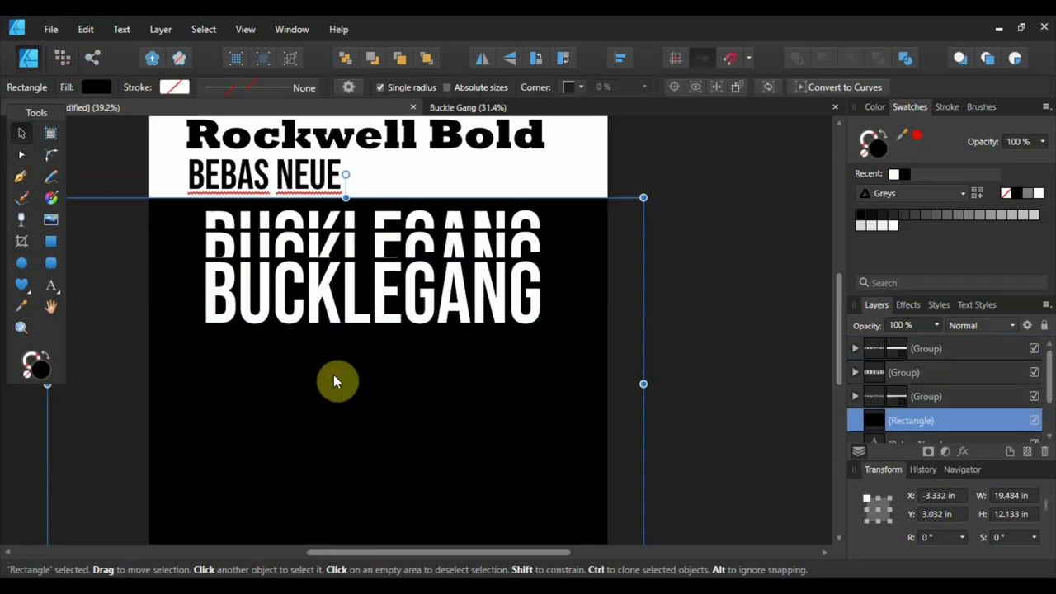
pyautogui.keyDown('shift'); pyautogui.click(529, 229); pyautogui.keyUp('shift')
pyautogui.keyDown('shift'); pyautogui.click(528, 244); pyautogui.keyUp('shift')
pyautogui.keyDown('shift'); pyautogui.click(525, 308); pyautogui.keyUp('shift')
pyautogui.click(620, 58)
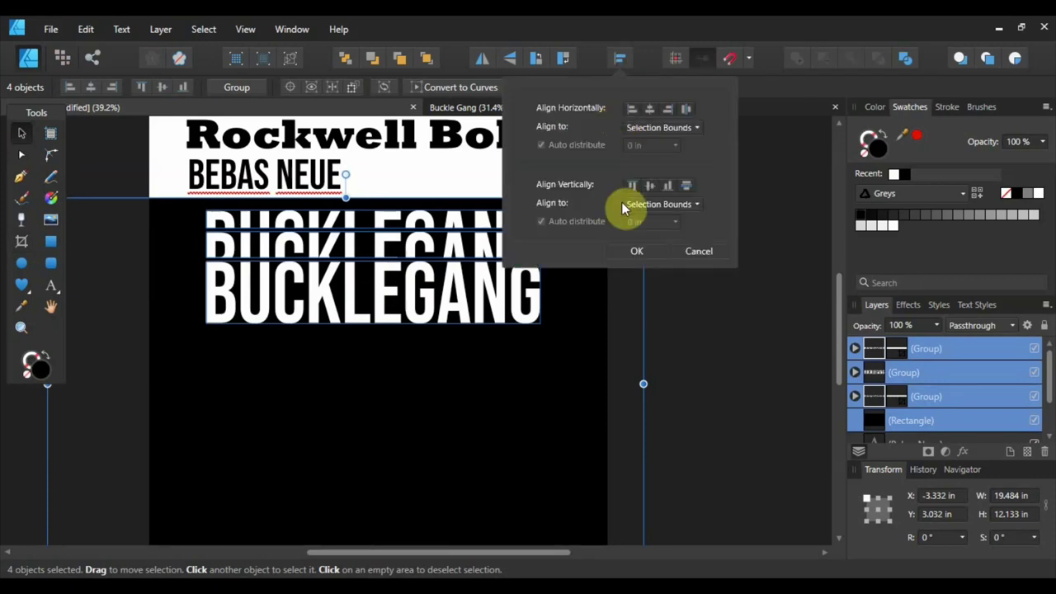
pyautogui.click(685, 187)
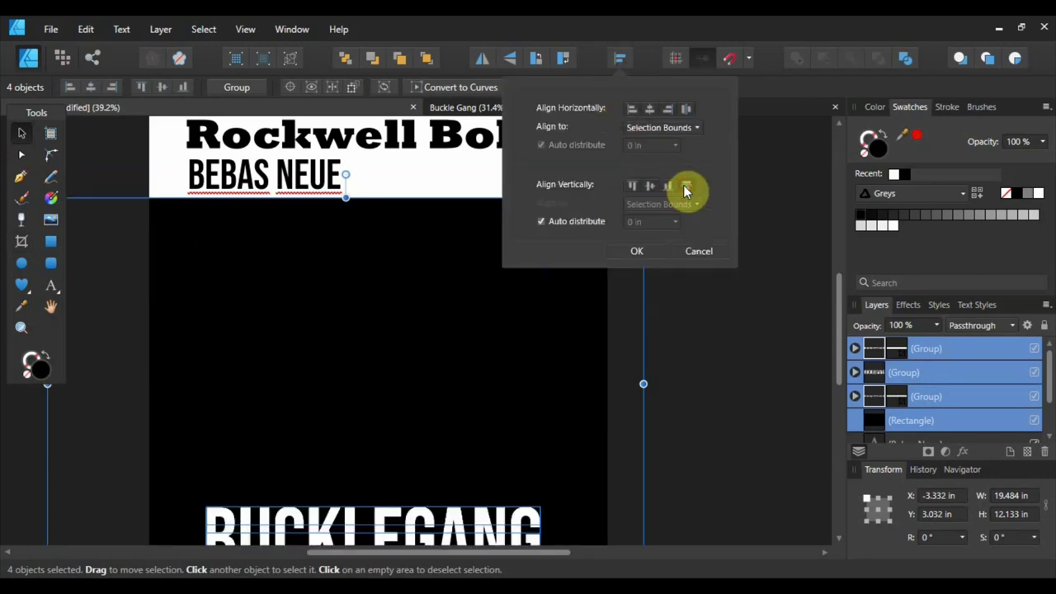
pyautogui.click(685, 186)
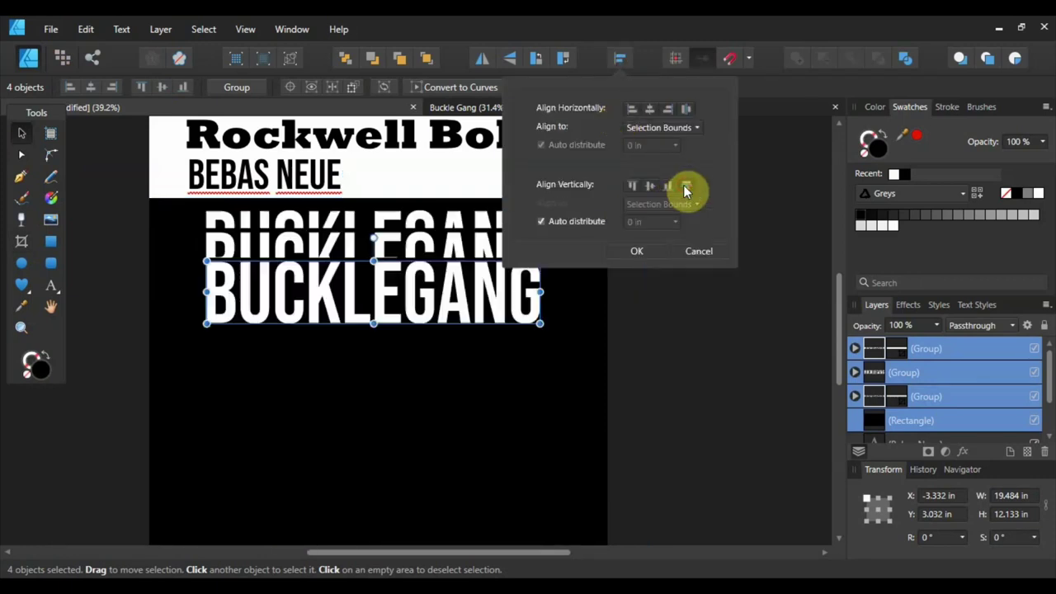
pyautogui.click(374, 257)
pyautogui.keyDown('shift'); pyautogui.click(381, 245); pyautogui.keyUp('shift')
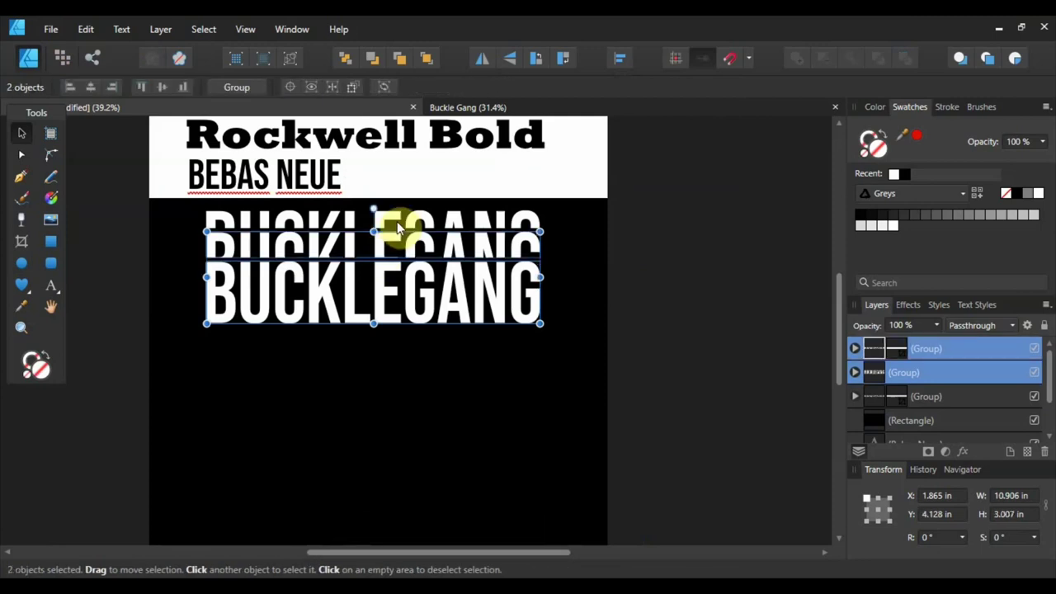
pyautogui.keyDown('shift'); pyautogui.click(398, 223); pyautogui.keyUp('shift')
pyautogui.click(621, 61)
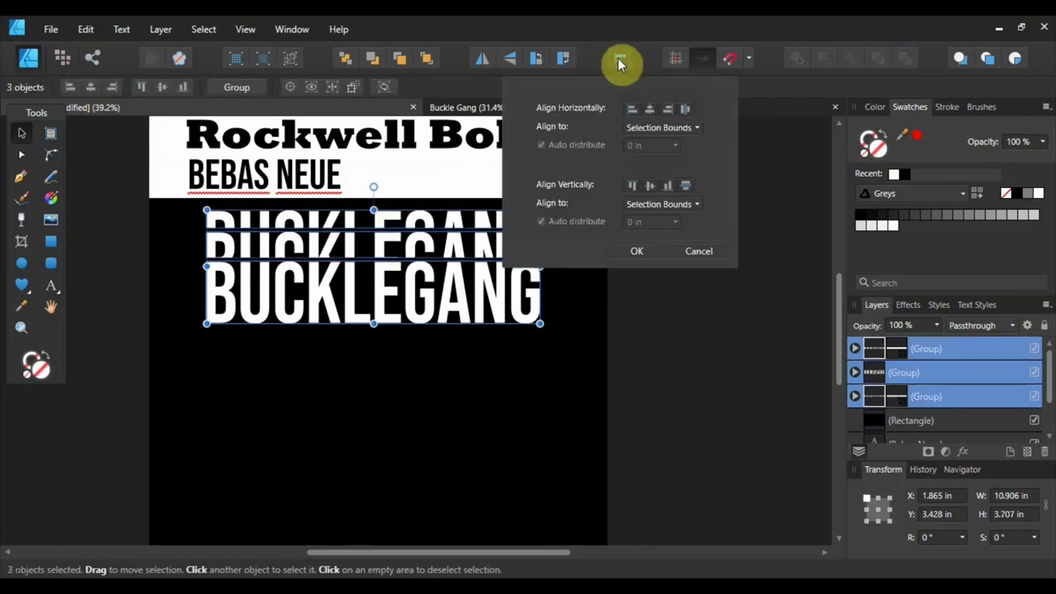
pyautogui.click(684, 188)
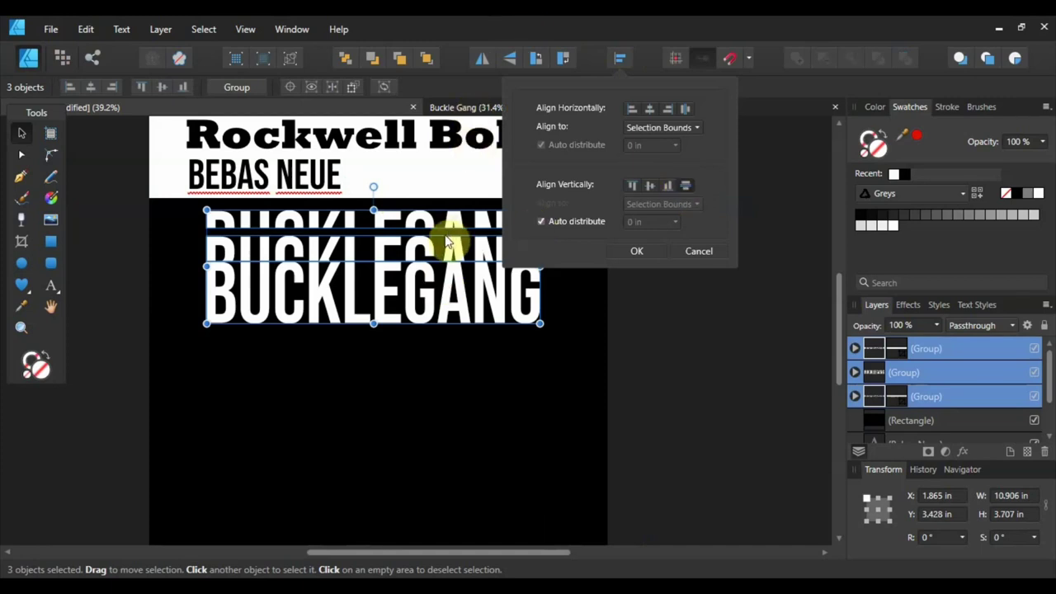
pyautogui.click(415, 307)
pyautogui.click(405, 350)
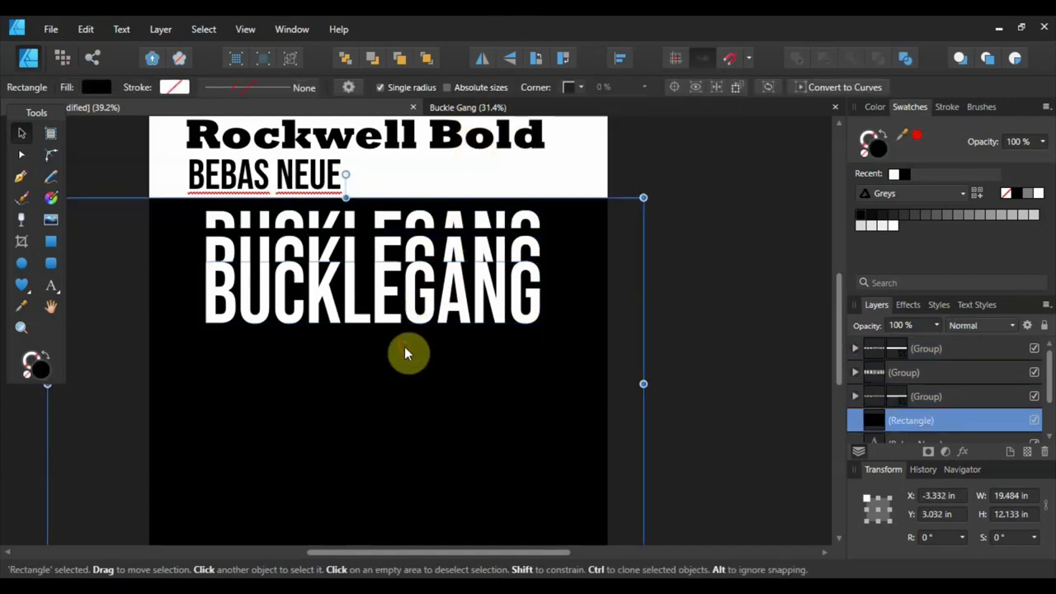
pyautogui.hotkey('ctrl', 'z')
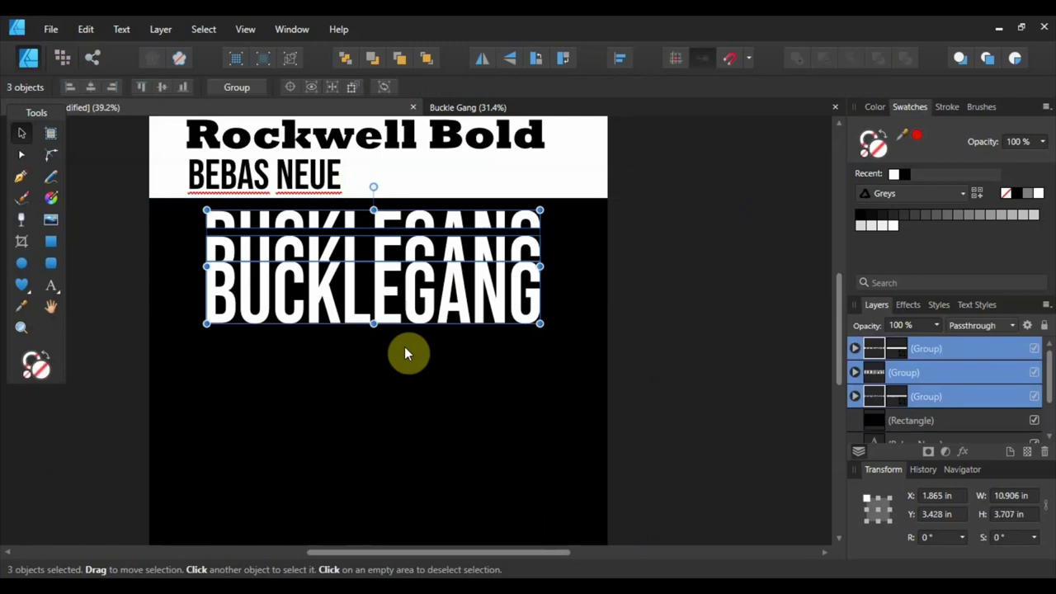
pyautogui.hotkey('ctrl', 'z')
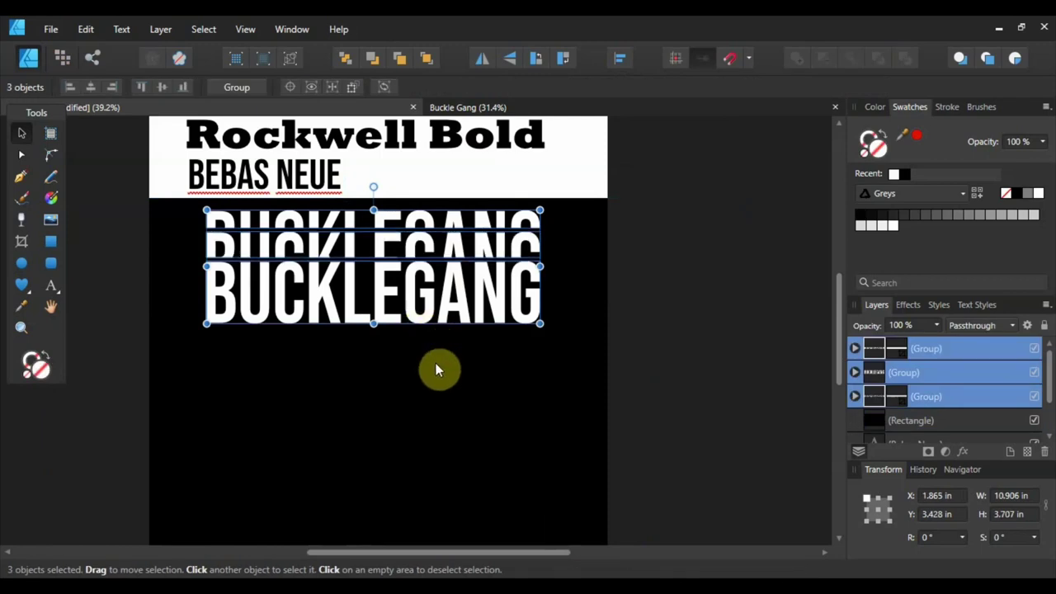
pyautogui.click(438, 365)
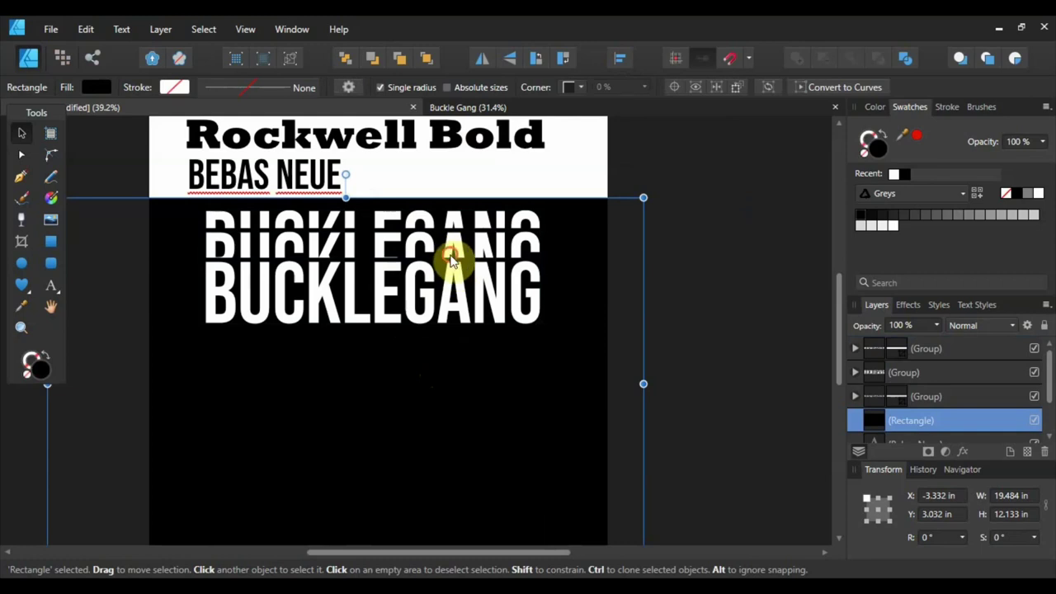
# Trim the sliced BUCKLEGANG's bottom a bit more and nudge the lower group up slightly.
pyautogui.click(450, 260)
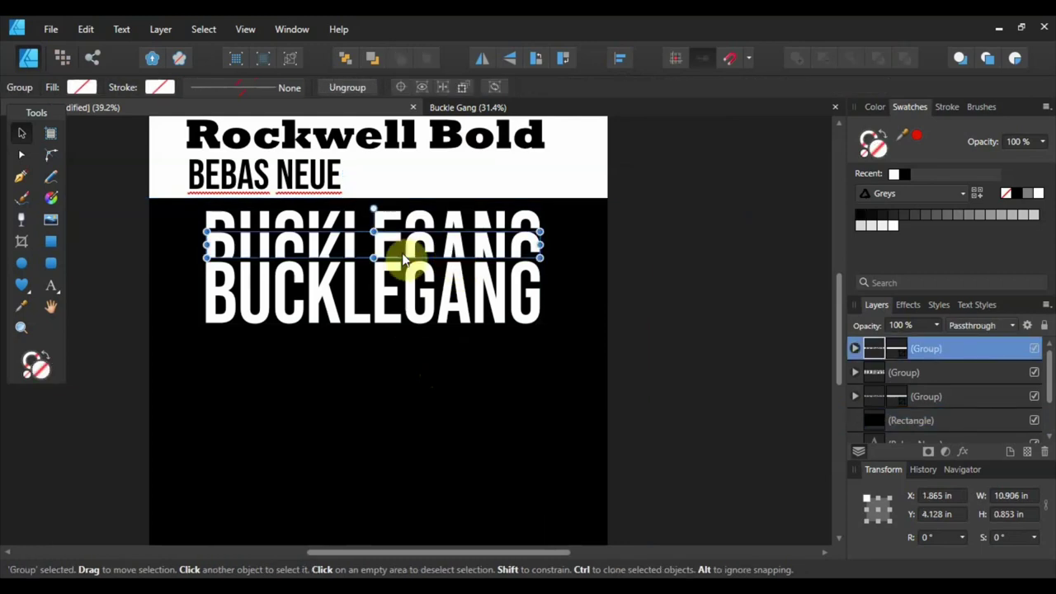
pyautogui.click(22, 241)
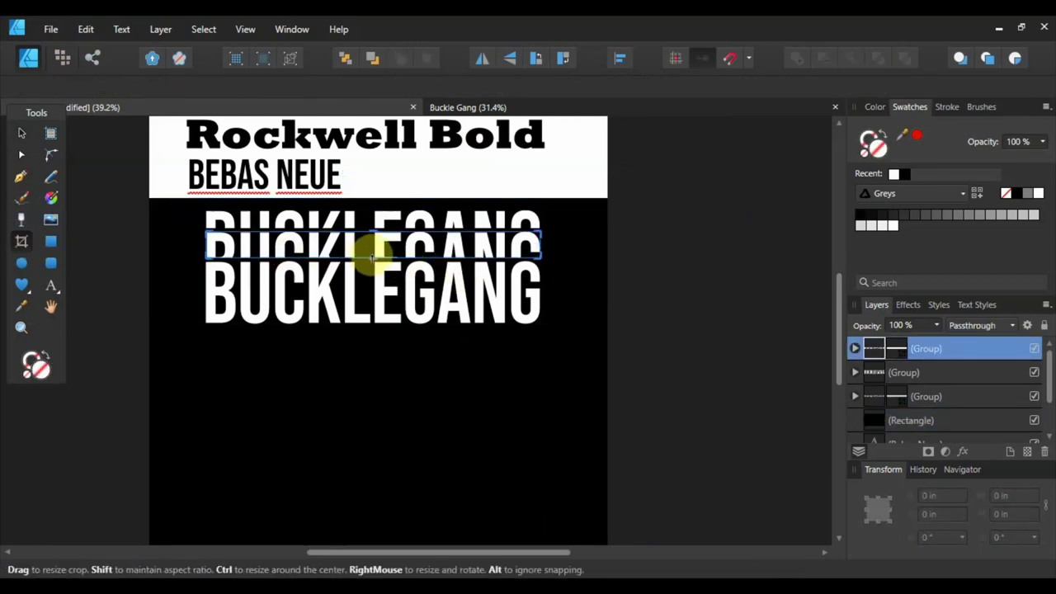
pyautogui.moveTo(372, 258); pyautogui.dragTo(372, 252)
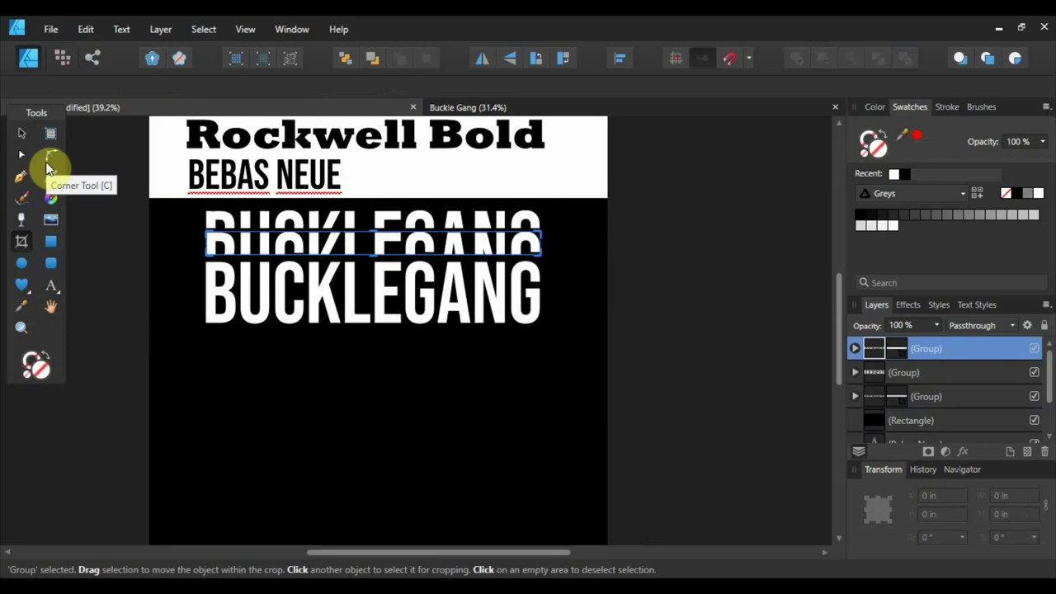
pyautogui.click(21, 135)
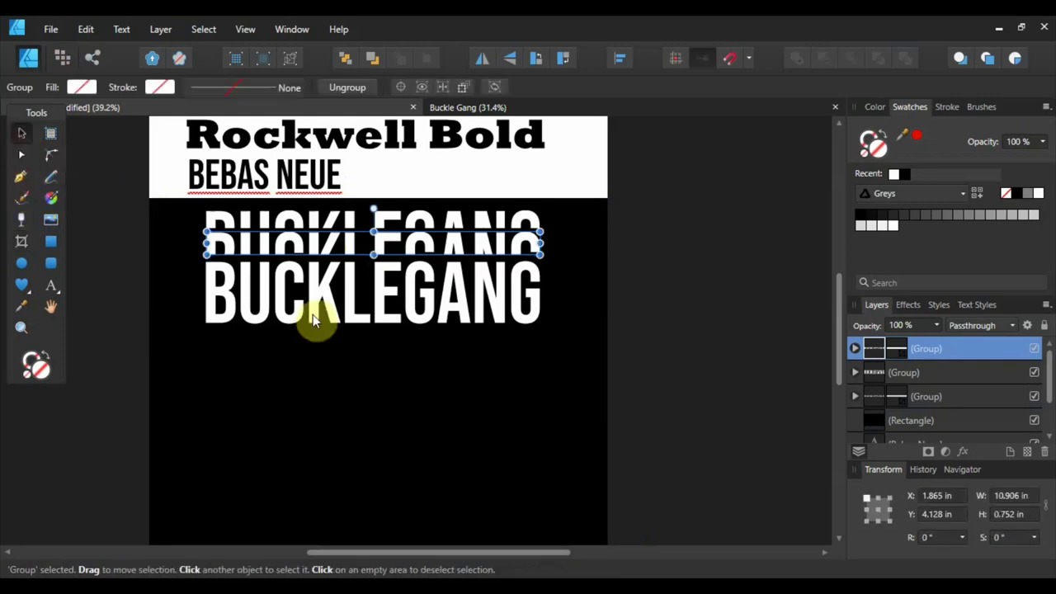
pyautogui.click(448, 308)
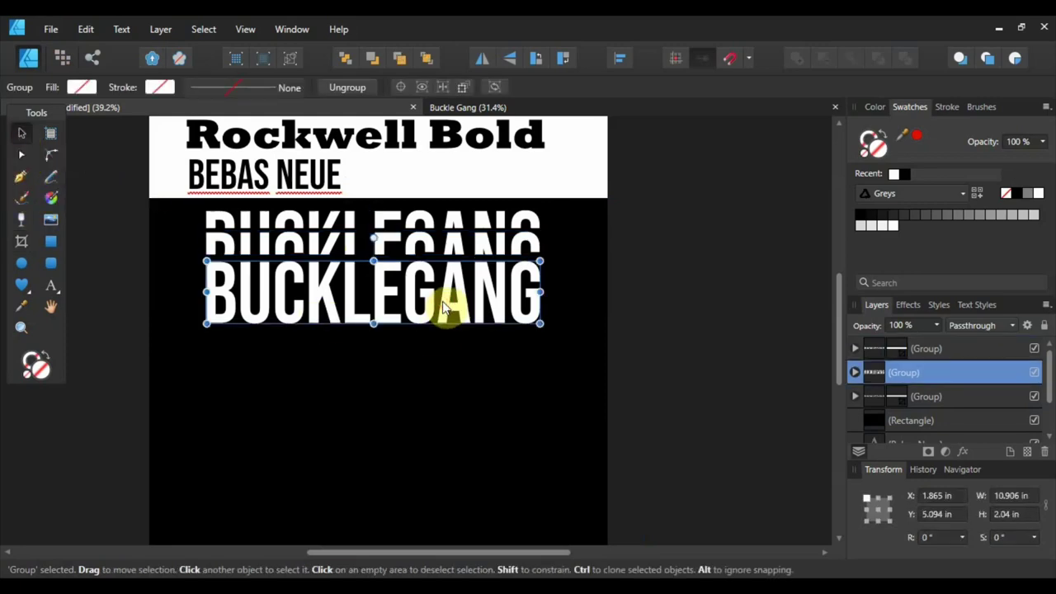
pyautogui.moveTo(446, 308); pyautogui.dragTo(446, 305)
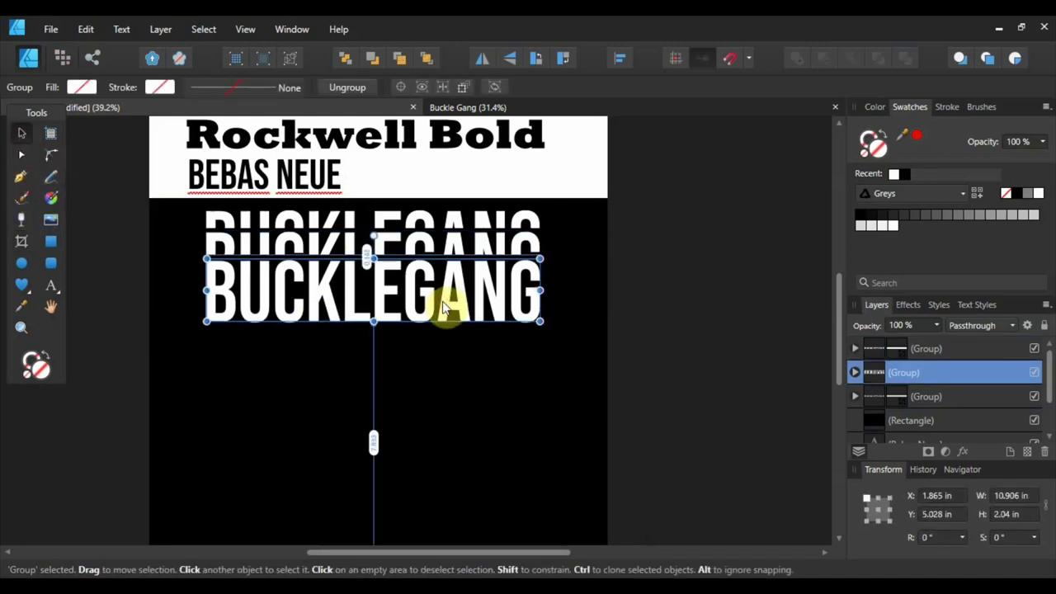
# Try multi-selecting the BUCKLEGANG groups without the background, then clear the selection.
pyautogui.click(434, 224)
pyautogui.click(387, 367)
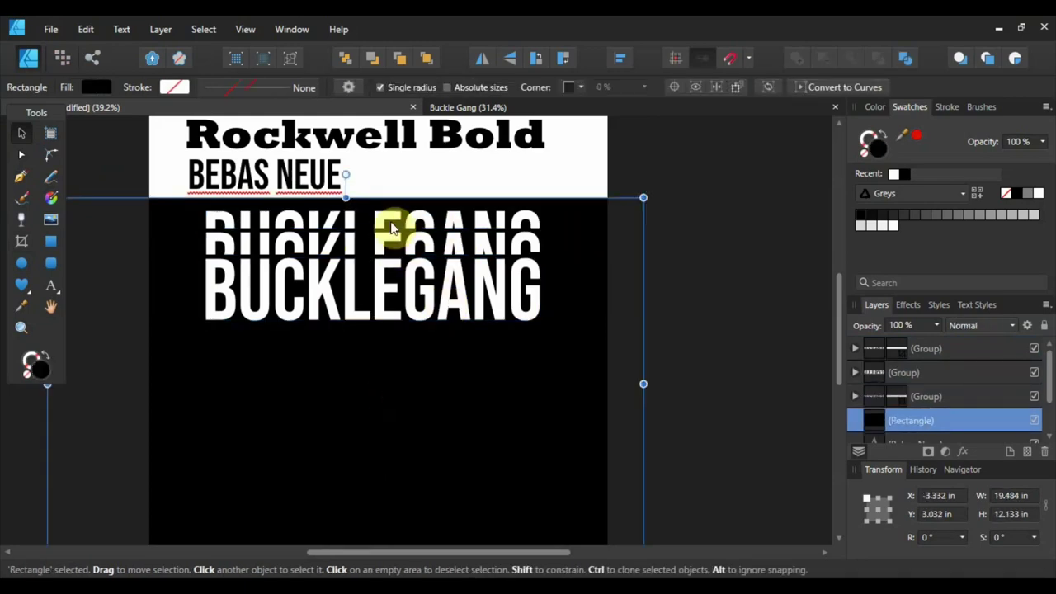
pyautogui.keyDown('shift'); pyautogui.click(393, 234); pyautogui.keyUp('shift')
pyautogui.keyDown('shift'); pyautogui.click(394, 238); pyautogui.keyUp('shift')
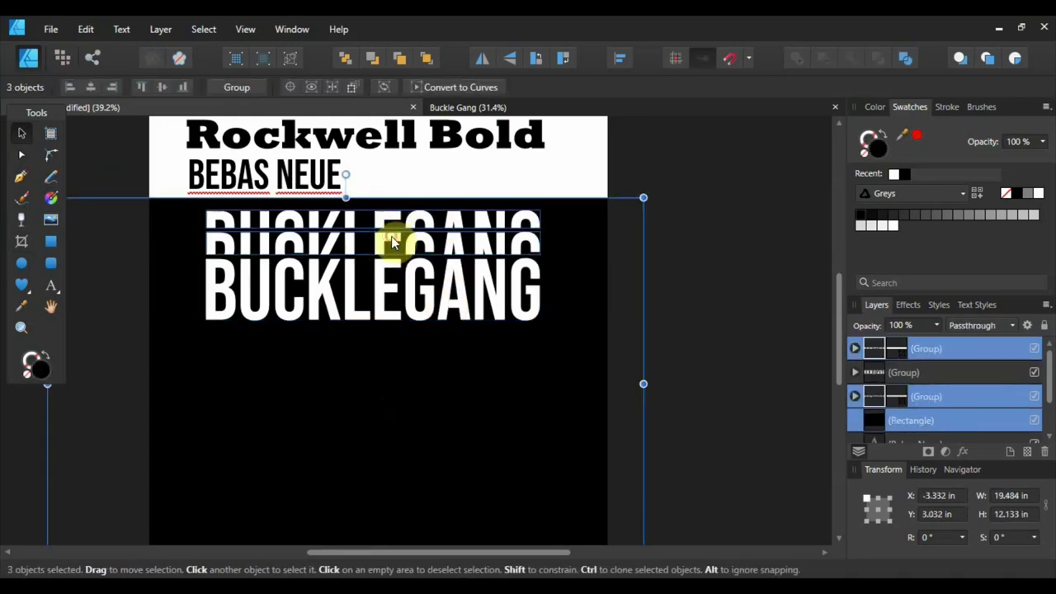
pyautogui.keyDown('shift'); pyautogui.click(382, 287); pyautogui.keyUp('shift')
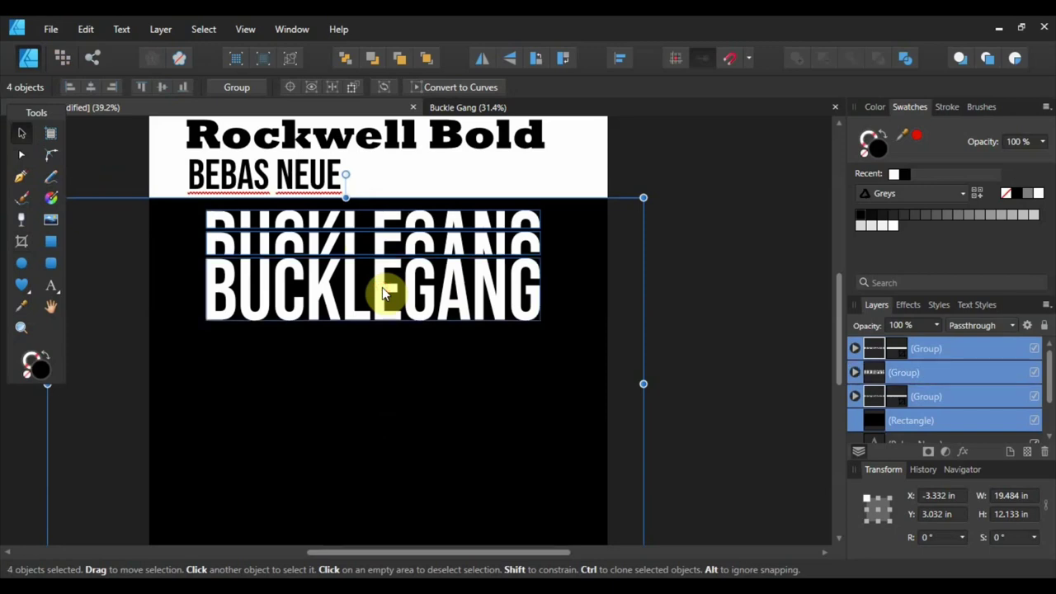
pyautogui.click(513, 343)
pyautogui.keyDown('shift'); pyautogui.click(485, 241); pyautogui.keyUp('shift')
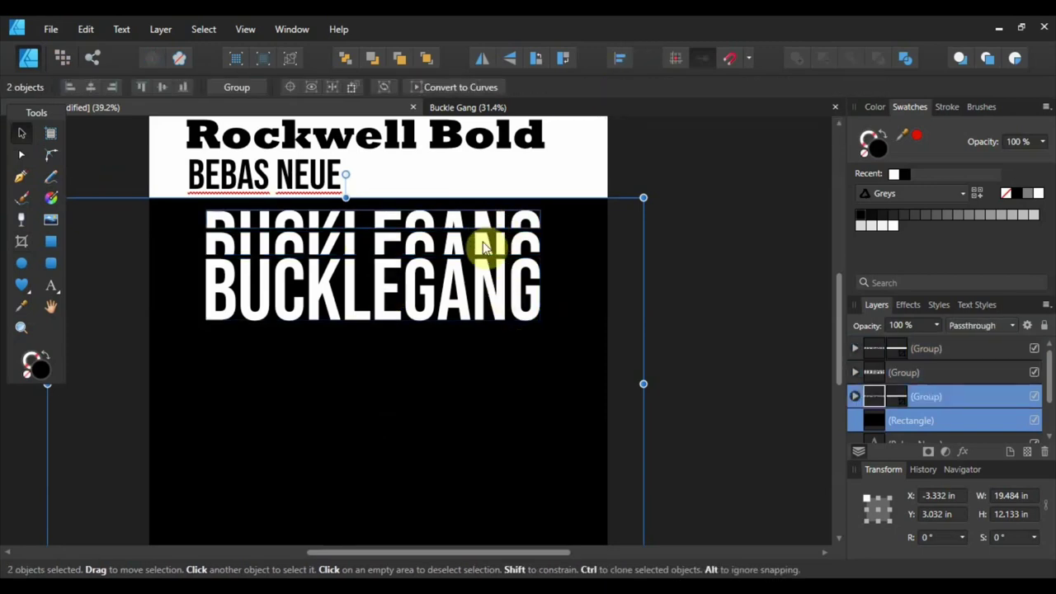
pyautogui.keyDown('shift'); pyautogui.click(485, 249); pyautogui.keyUp('shift')
pyautogui.keyDown('shift'); pyautogui.click(484, 275); pyautogui.keyUp('shift')
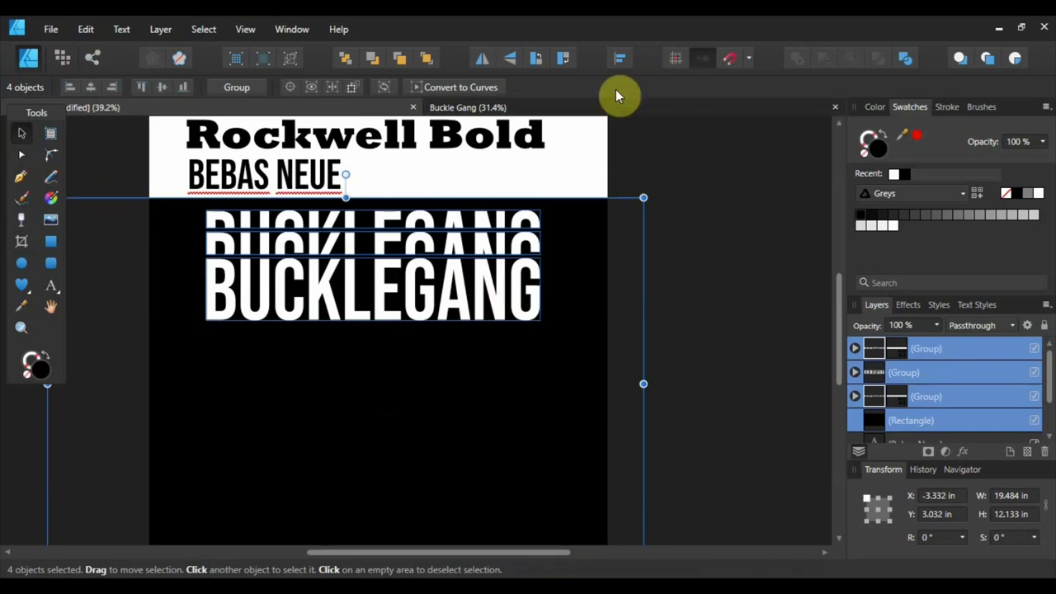
pyautogui.click(670, 311)
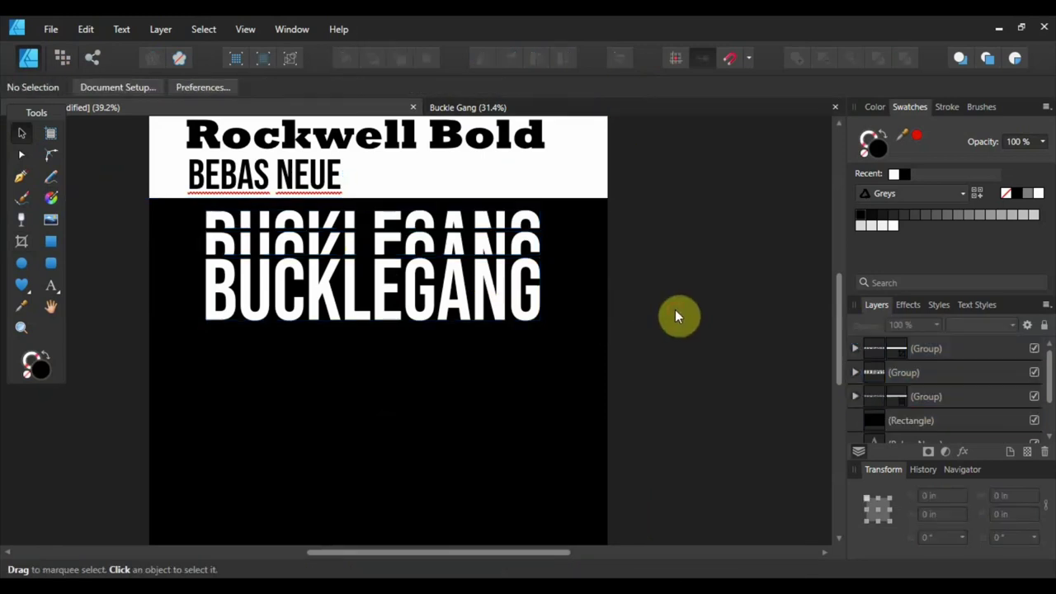
# Select all three BUCKLEGANG pieces and group them with Ctrl+G.
pyautogui.click(483, 227)
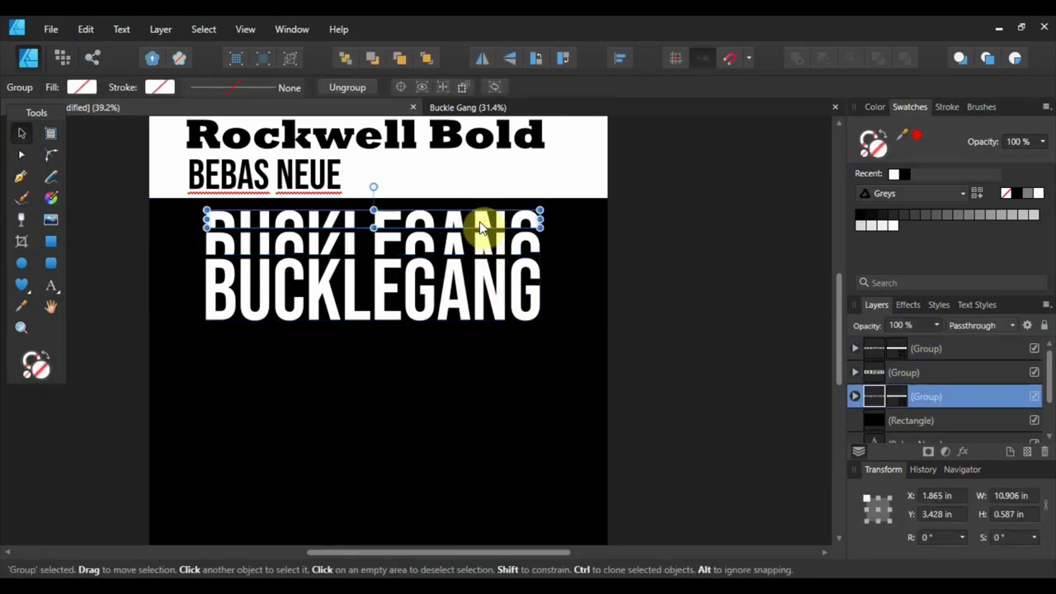
pyautogui.keyDown('shift'); pyautogui.click(482, 242); pyautogui.keyUp('shift')
pyautogui.keyDown('shift'); pyautogui.click(482, 273); pyautogui.keyUp('shift')
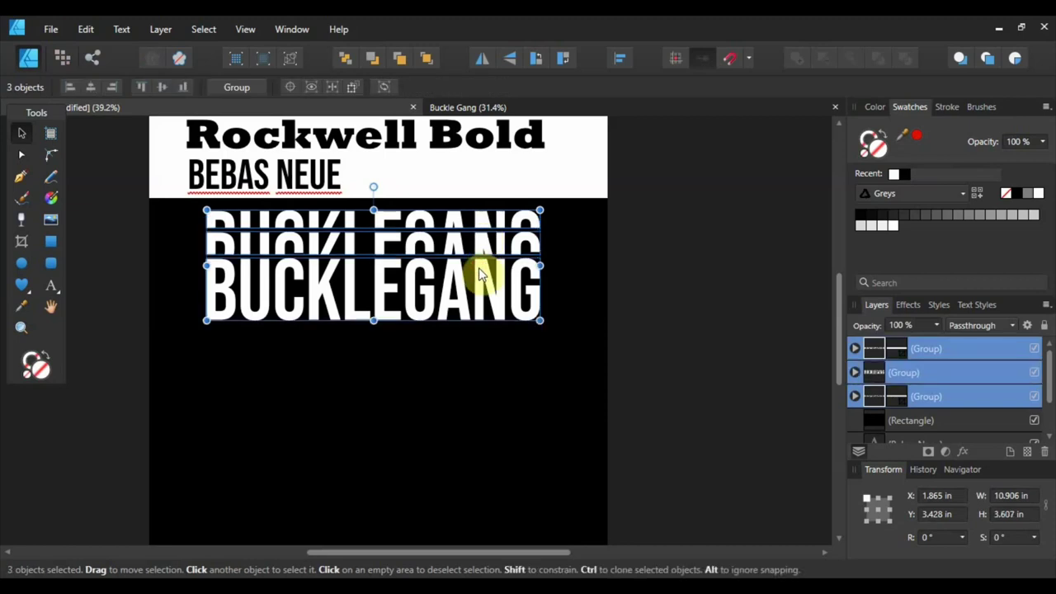
pyautogui.doubleClick(480, 275)
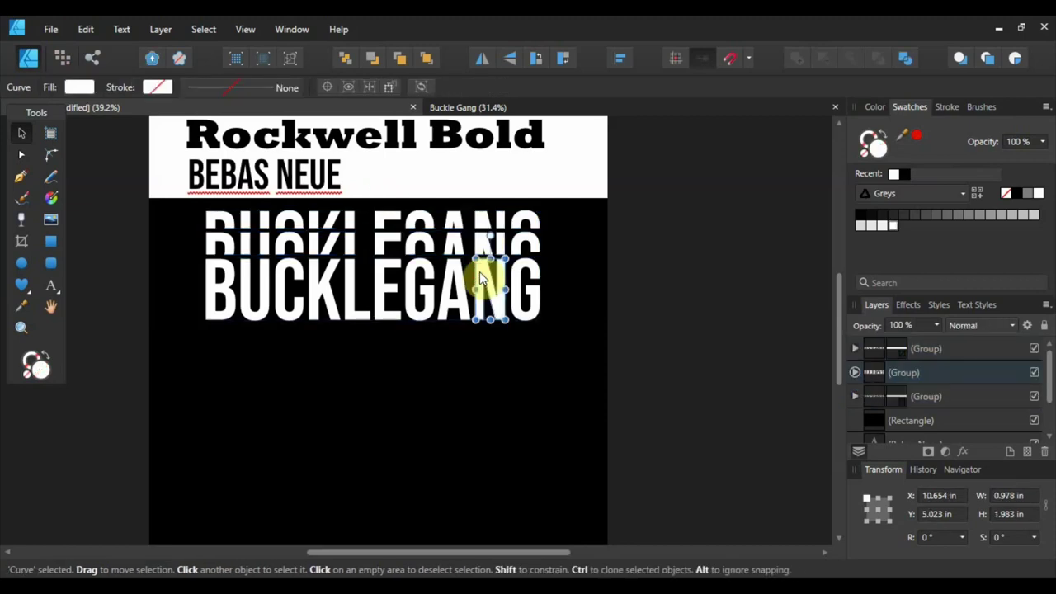
pyautogui.click(479, 271)
pyautogui.keyDown('shift'); pyautogui.click(482, 250); pyautogui.keyUp('shift')
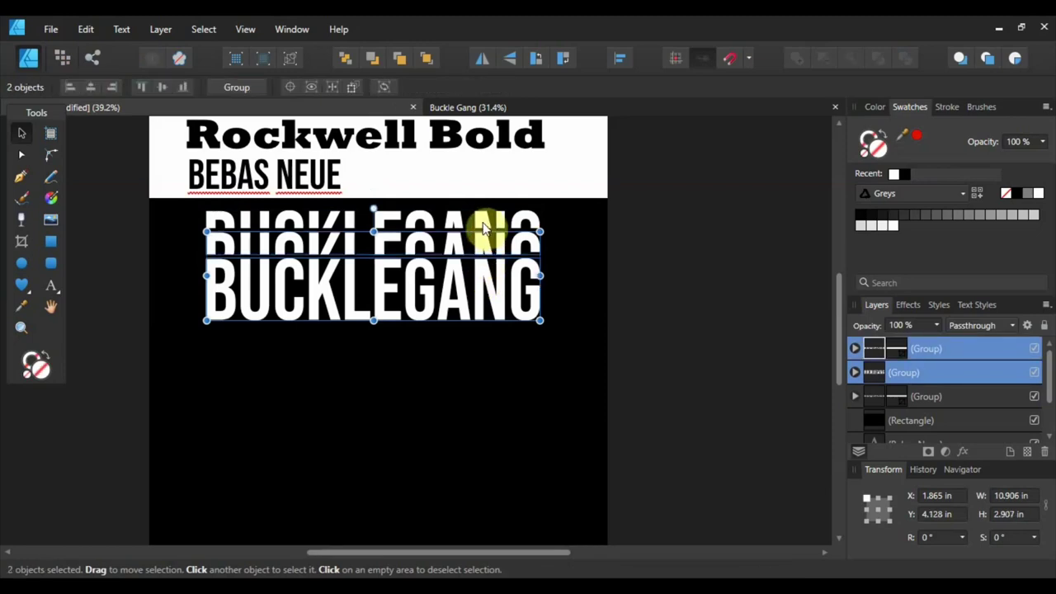
pyautogui.keyDown('shift'); pyautogui.click(483, 223); pyautogui.keyUp('shift')
pyautogui.hotkey('ctrl', 'g')
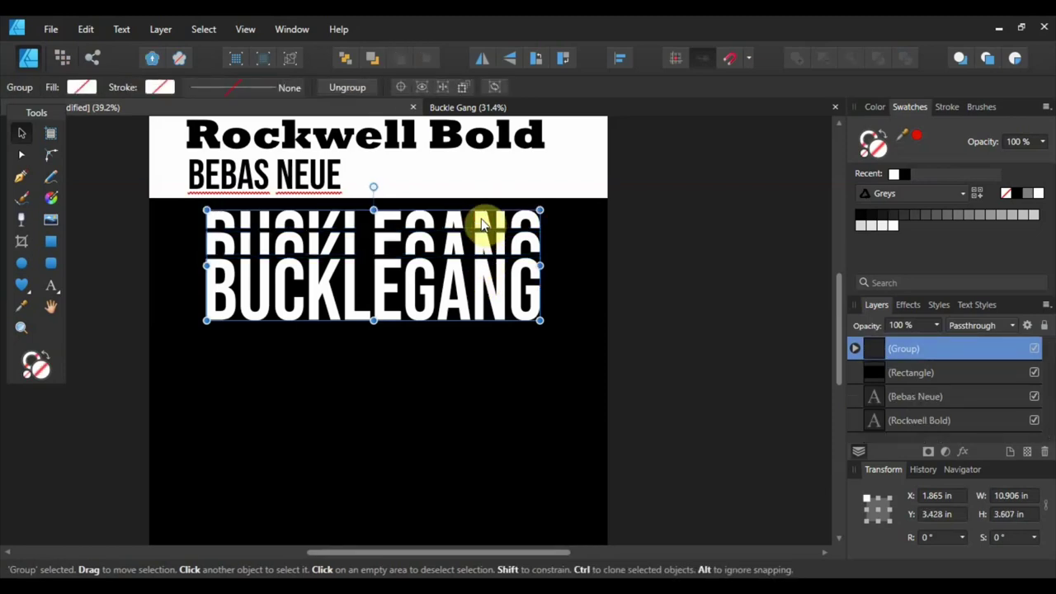
# Align the combined BUCKLEGANG group horizontally centred on the black square at X 2.047 in.
pyautogui.click(620, 59)
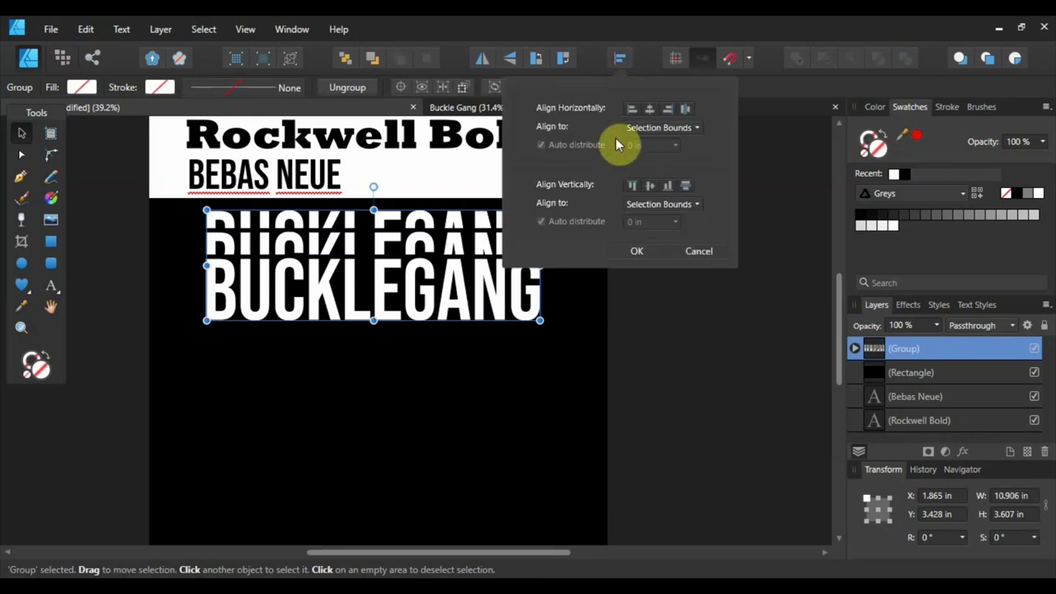
pyautogui.click(646, 109)
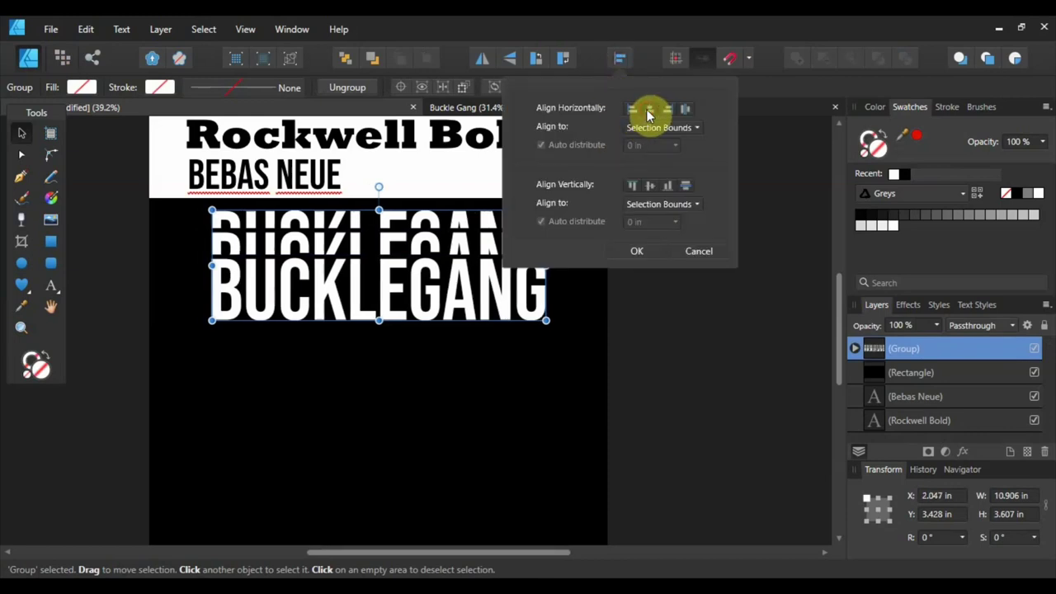
pyautogui.click(448, 433)
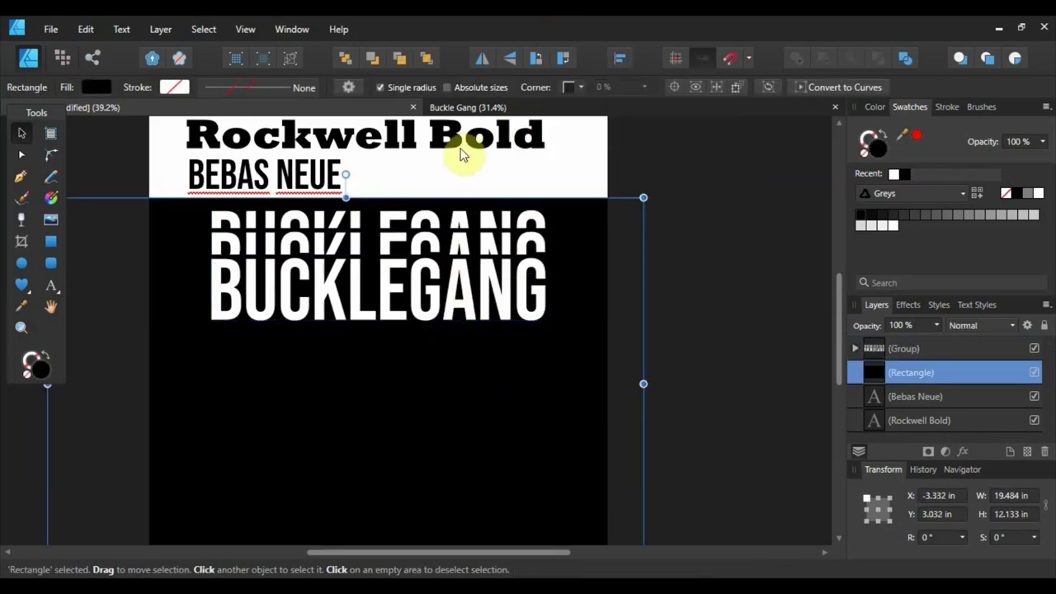
pyautogui.scroll(-2, 547, 358)
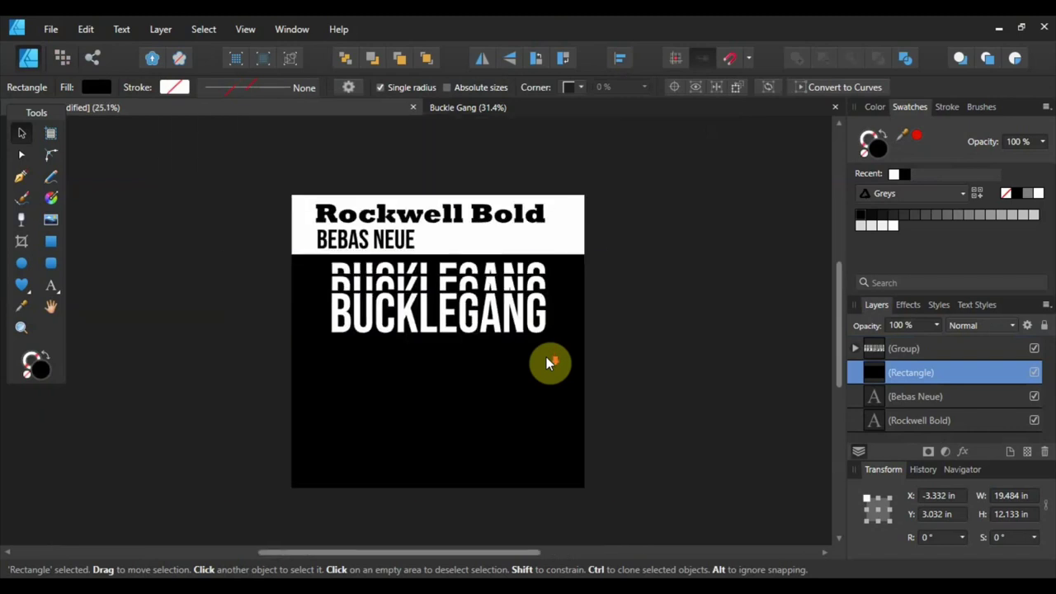
# Start a new text line below the title and set its font to Rockwell Extra Bold.
pyautogui.click(654, 251)
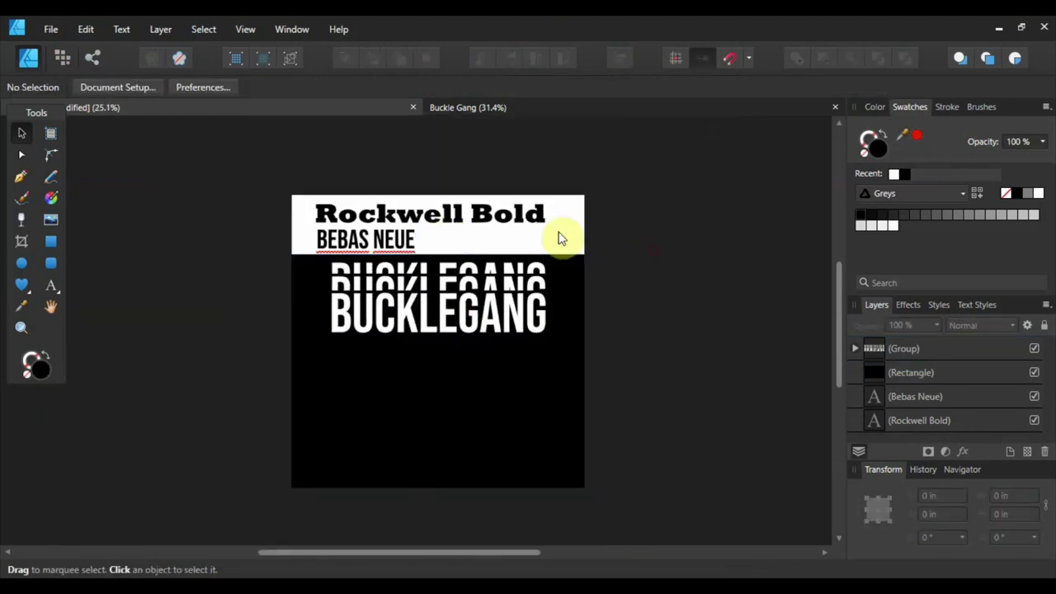
pyautogui.click(51, 286)
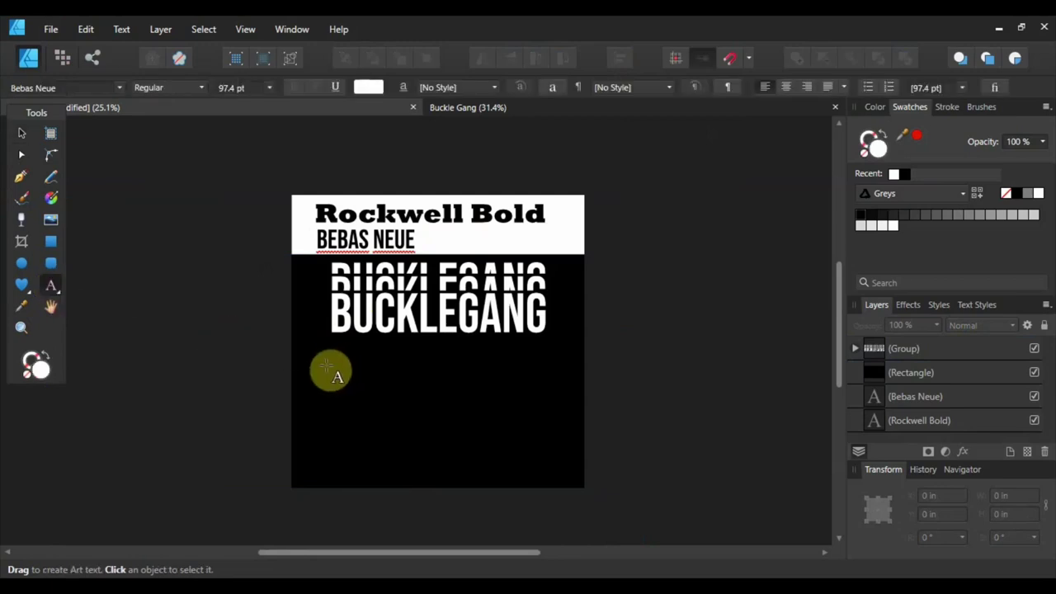
pyautogui.moveTo(330, 372); pyautogui.dragTo(351, 387)
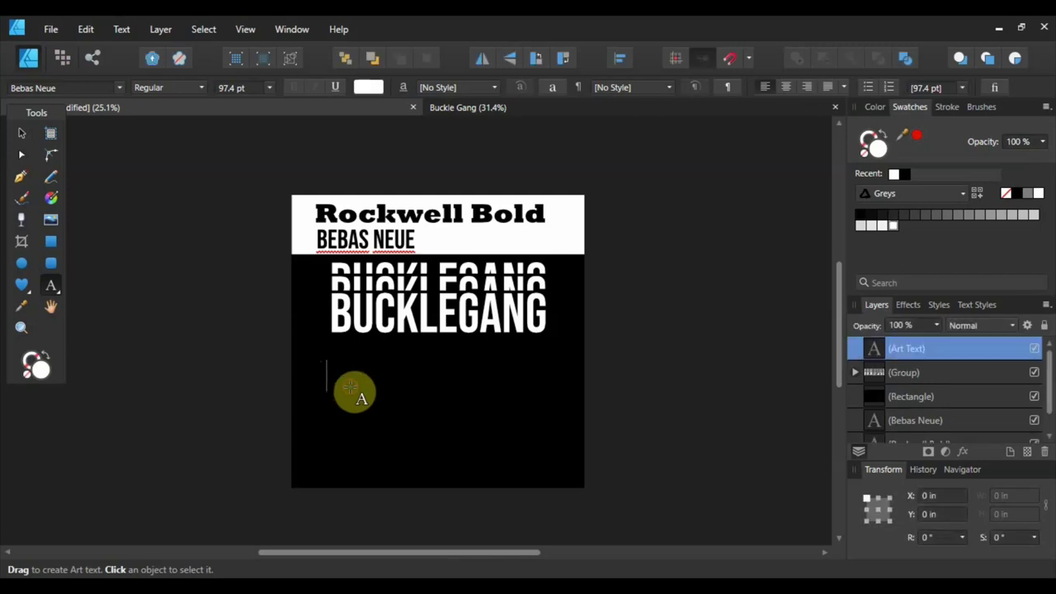
pyautogui.click(85, 87)
pyautogui.write('Rock')
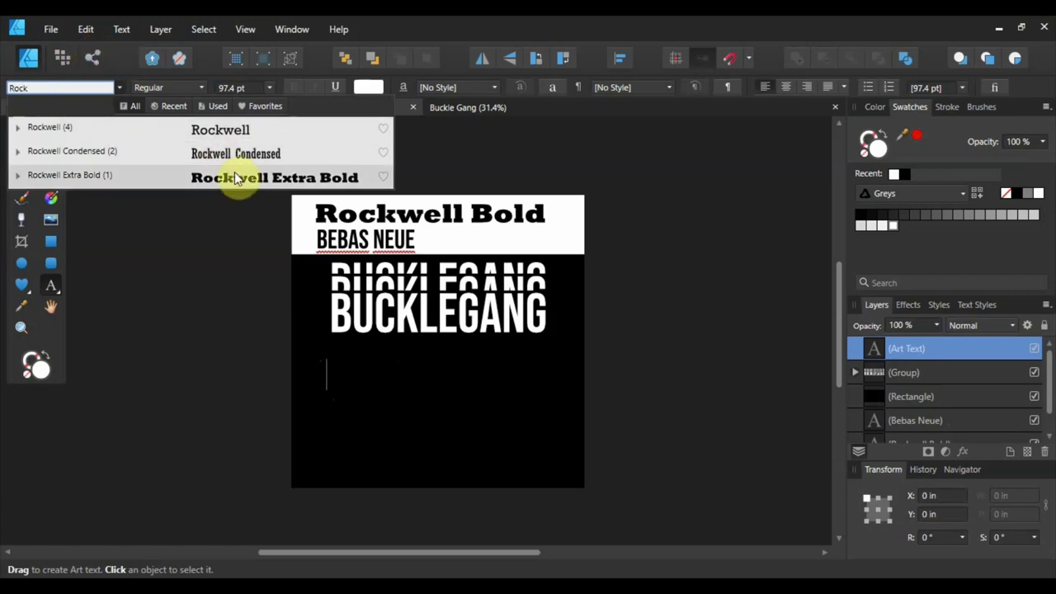
pyautogui.click(236, 180)
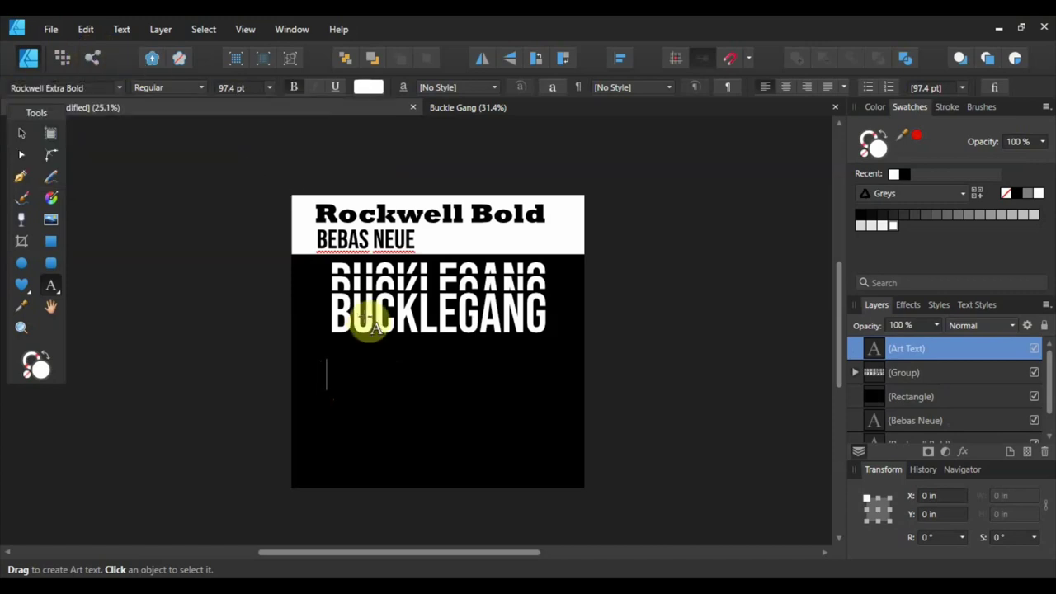
# Type BUCKLEGANG as the new line, then drag it to enlarge it.
pyautogui.write('R')
pyautogui.press('BackSpace')
pyautogui.write('b')
pyautogui.write('BUCK')
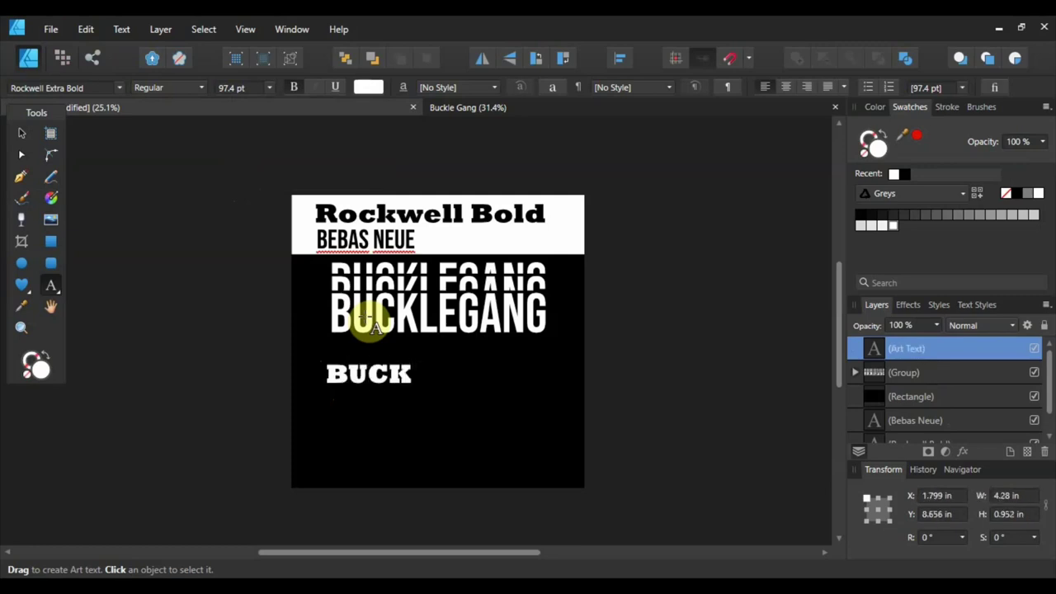
pyautogui.write('LEGANG')
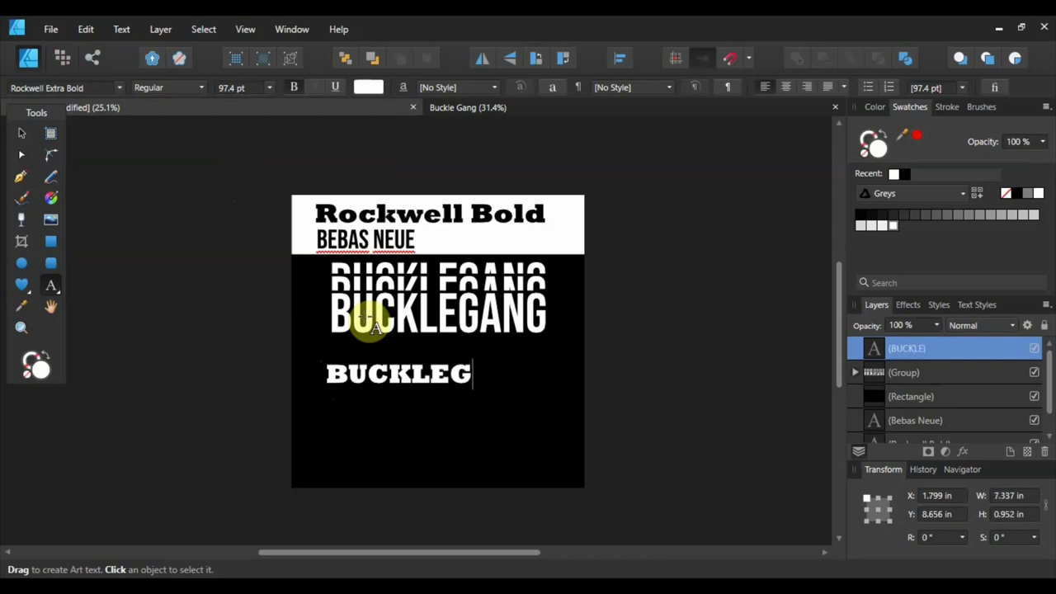
pyautogui.click(21, 132)
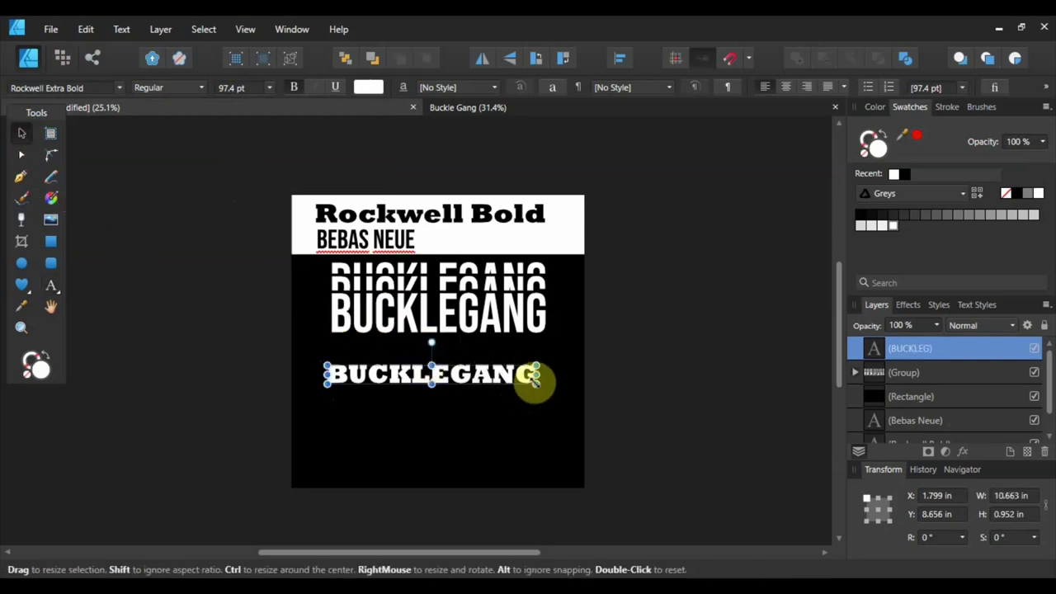
pyautogui.moveTo(535, 379)
pyautogui.mouseDown()
pyautogui.moveTo(562, 405)
pyautogui.moveTo(529, 389)
pyautogui.mouseUp()
# Undo the stray resize and centre the Rockwell BUCKLEGANG horizontally.
pyautogui.hotkey('ctrl', 'z')
pyautogui.click(620, 58)
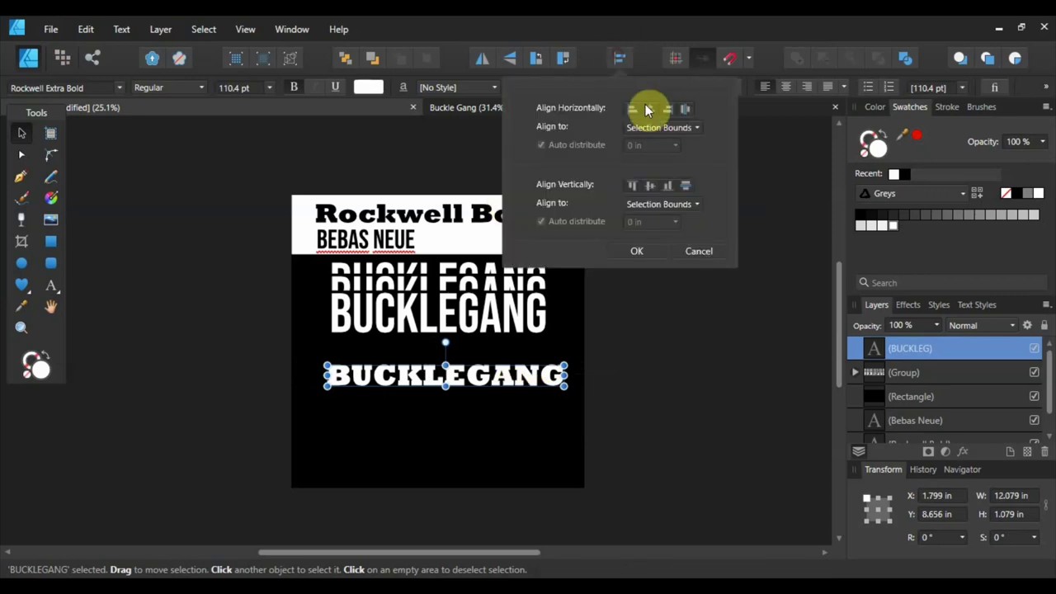
pyautogui.click(649, 107)
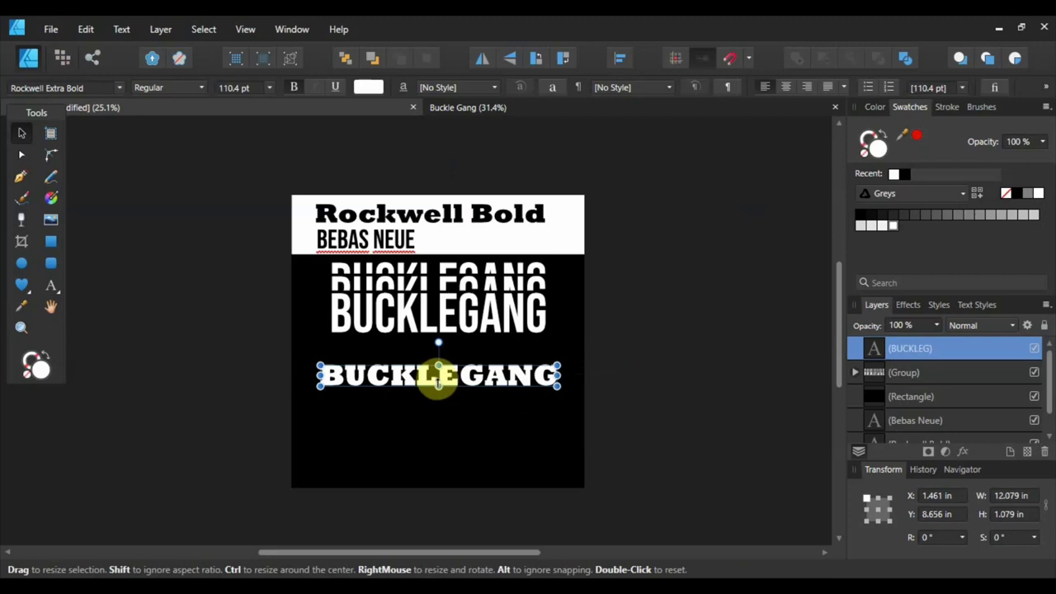
# Drag the text's bottom handle down until it reaches 169.2 pt, then click the background.
pyautogui.moveTo(438, 382); pyautogui.dragTo(438, 396)
pyautogui.scroll(-1, 438, 397)
pyautogui.scroll(3, 438, 396)
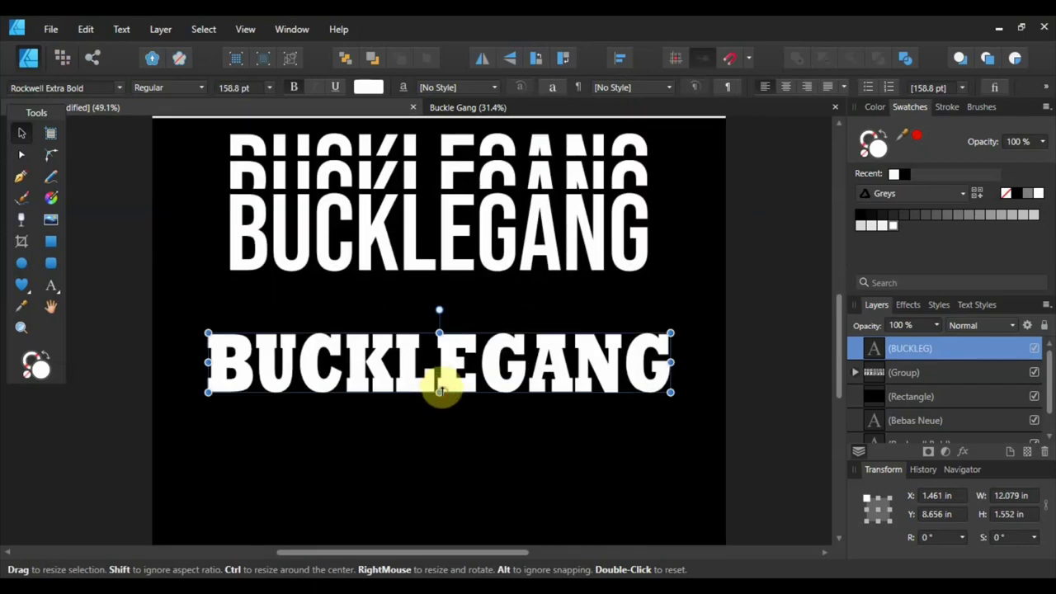
pyautogui.moveTo(440, 393); pyautogui.dragTo(440, 397)
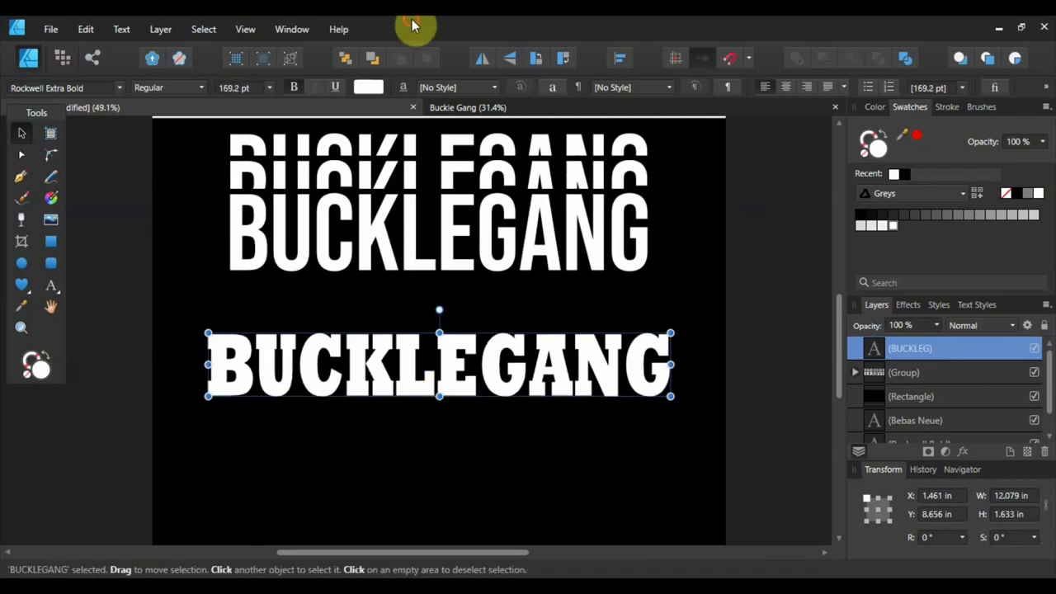
pyautogui.click(106, 327)
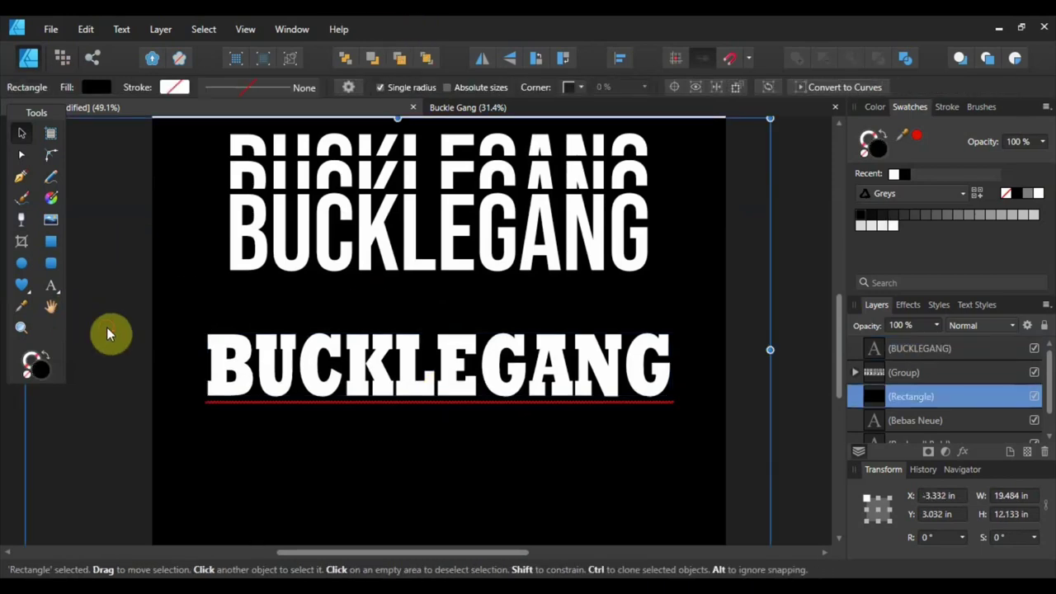
# Select the lower BUCKLEGANG text and switch to the Pixel Persona.
pyautogui.click(470, 385)
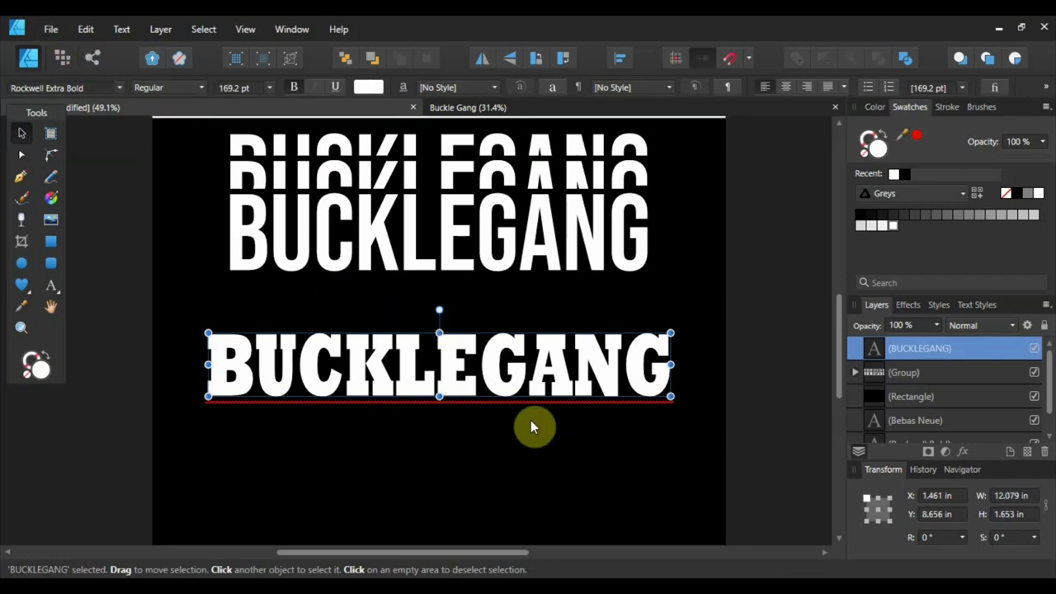
pyautogui.click(132, 337)
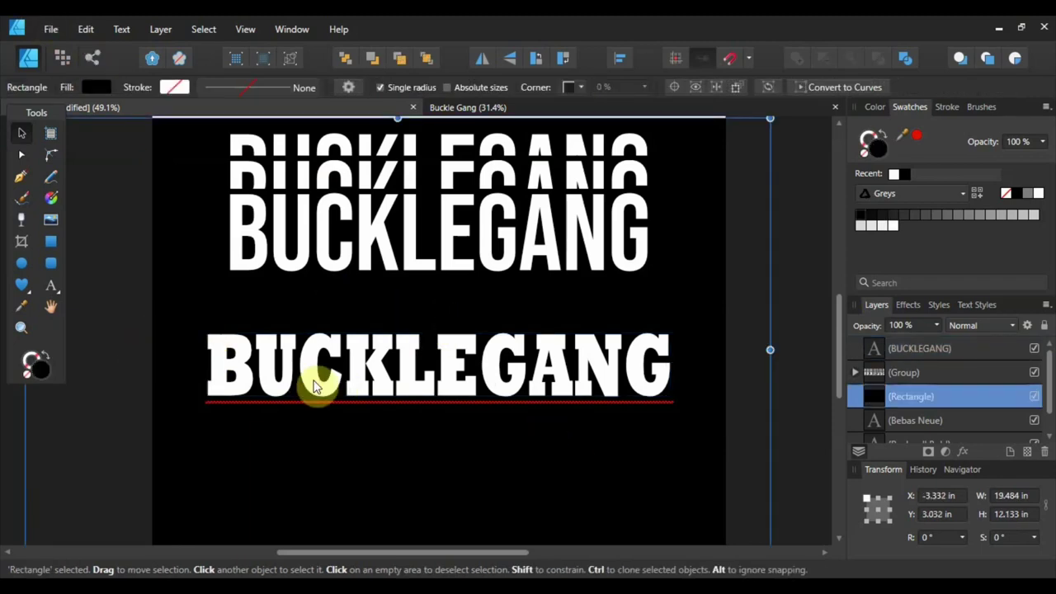
pyautogui.click(313, 386)
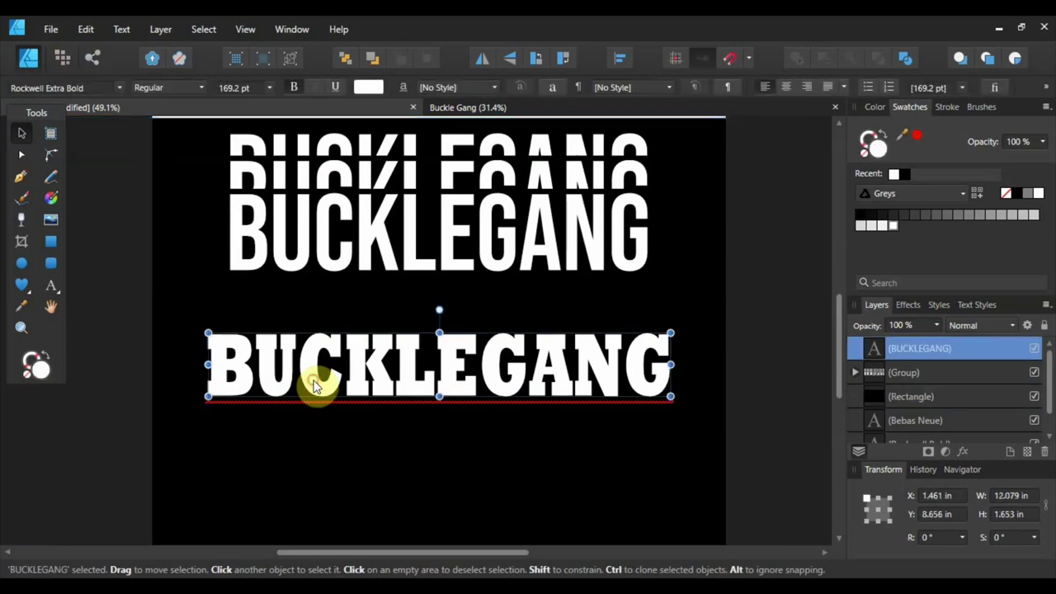
pyautogui.click(60, 59)
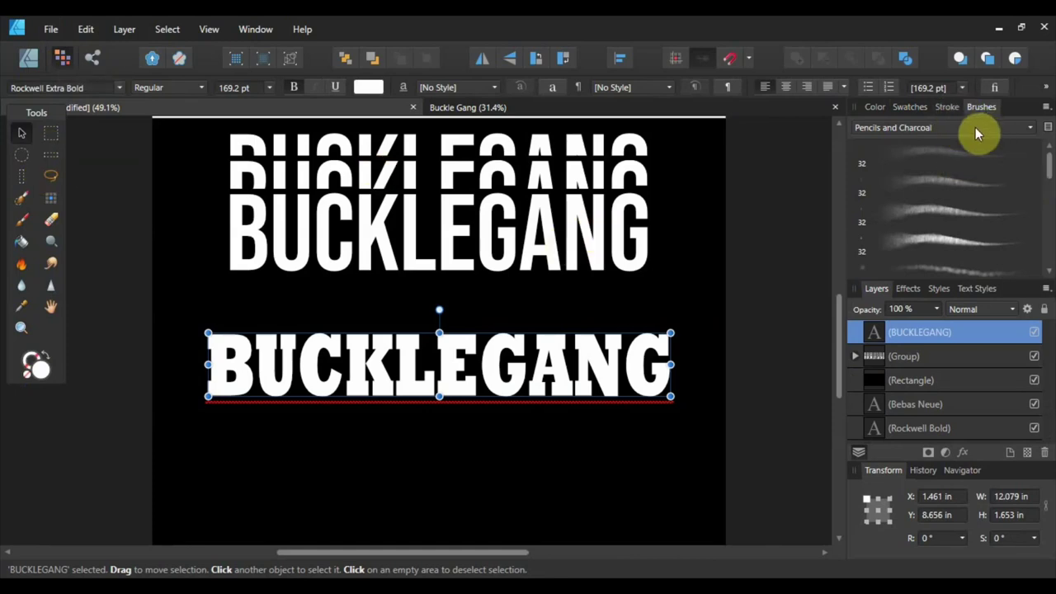
# Choose the Grunge 4 brush from the Grunge brush category.
pyautogui.click(980, 129)
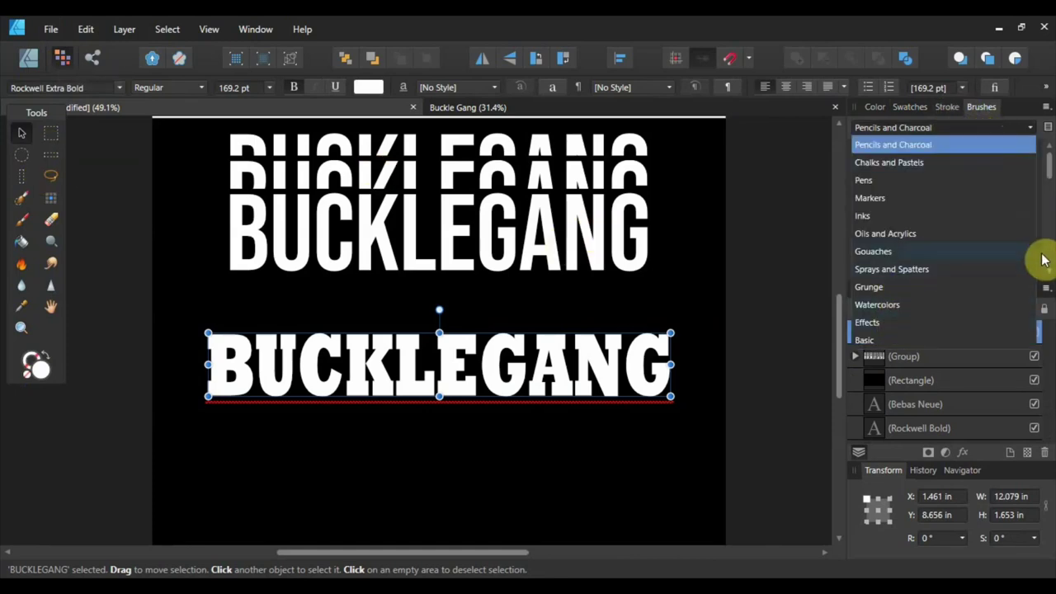
pyautogui.click(884, 288)
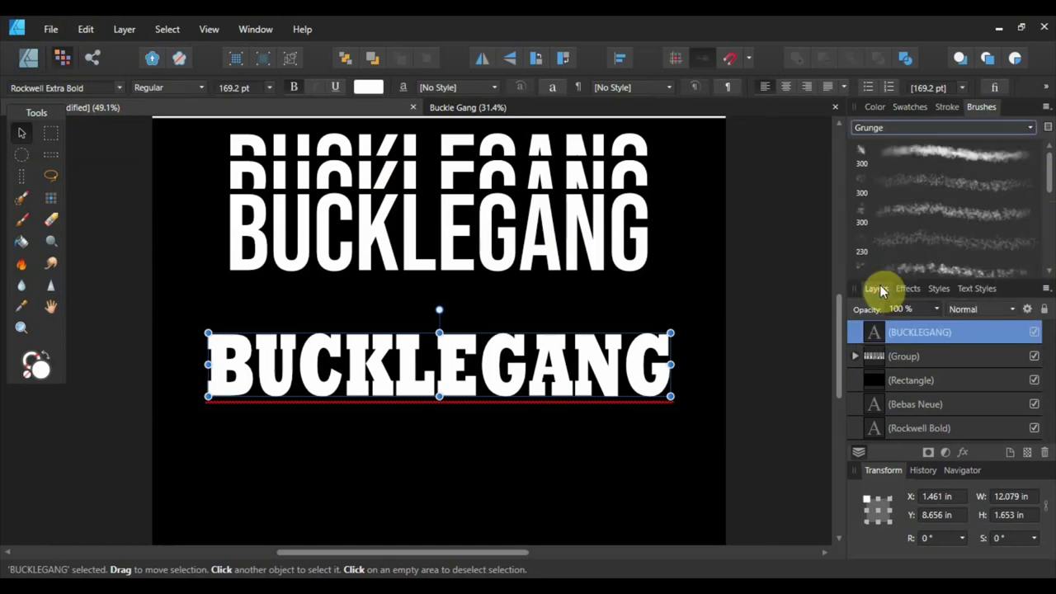
pyautogui.click(928, 242)
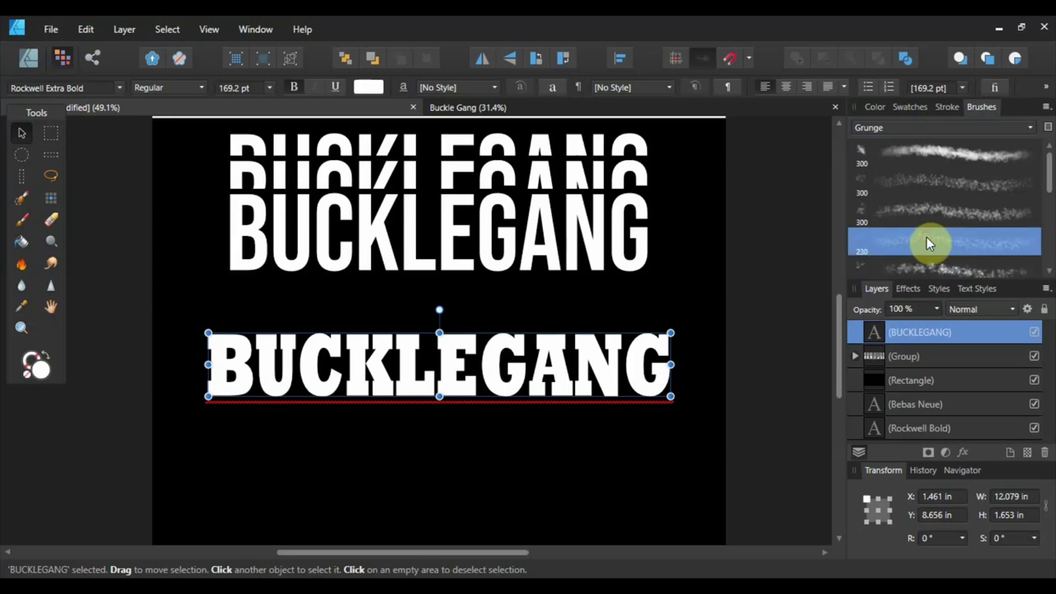
# Set the Paint Brush Tool width to 1500 px.
pyautogui.click(22, 223)
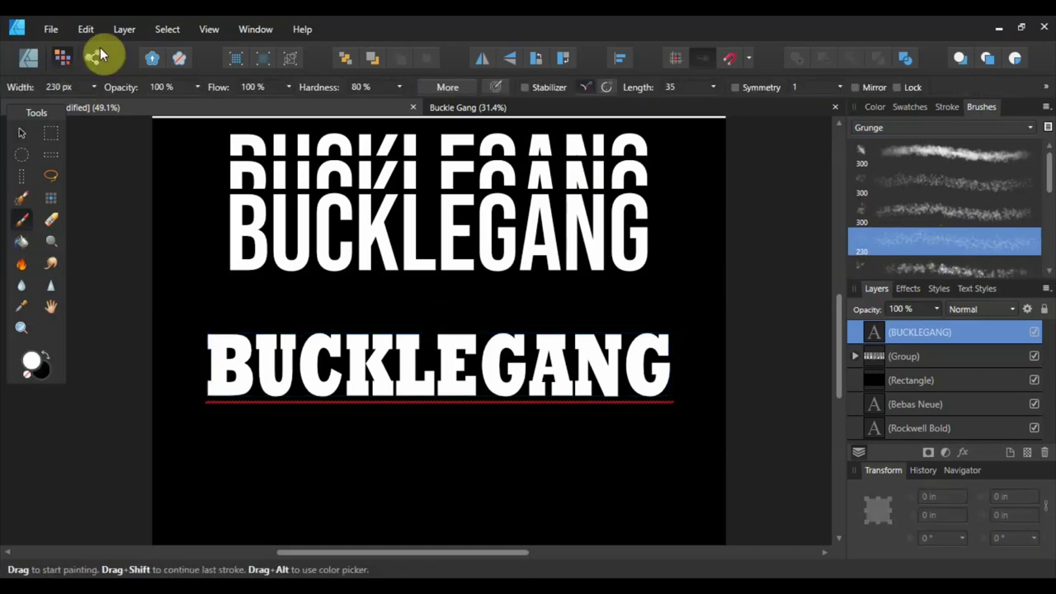
pyautogui.click(74, 86)
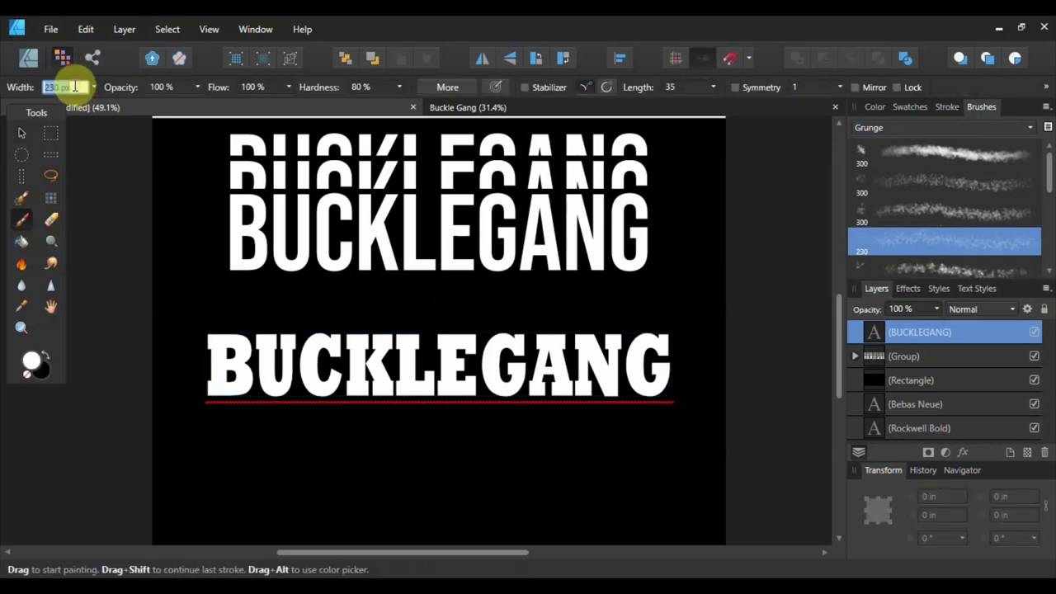
pyautogui.write('1500')
pyautogui.press('Return')
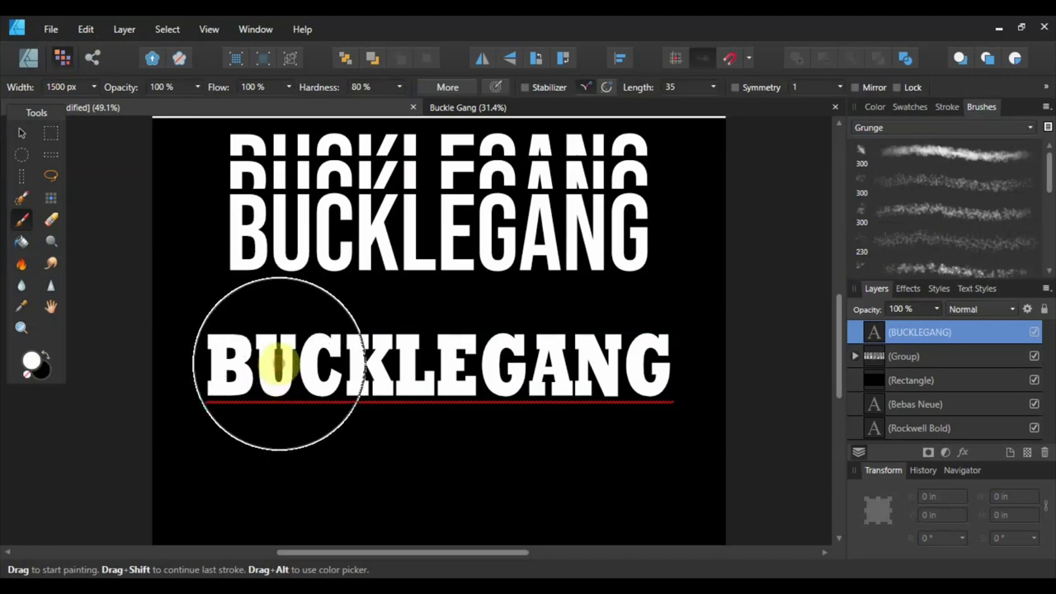
# Click the lower BUCKLEGANG to add a pixel layer inside it, and dismiss the assistant notice.
pyautogui.hotkey('ctrl', 'd')
pyautogui.click(279, 363)
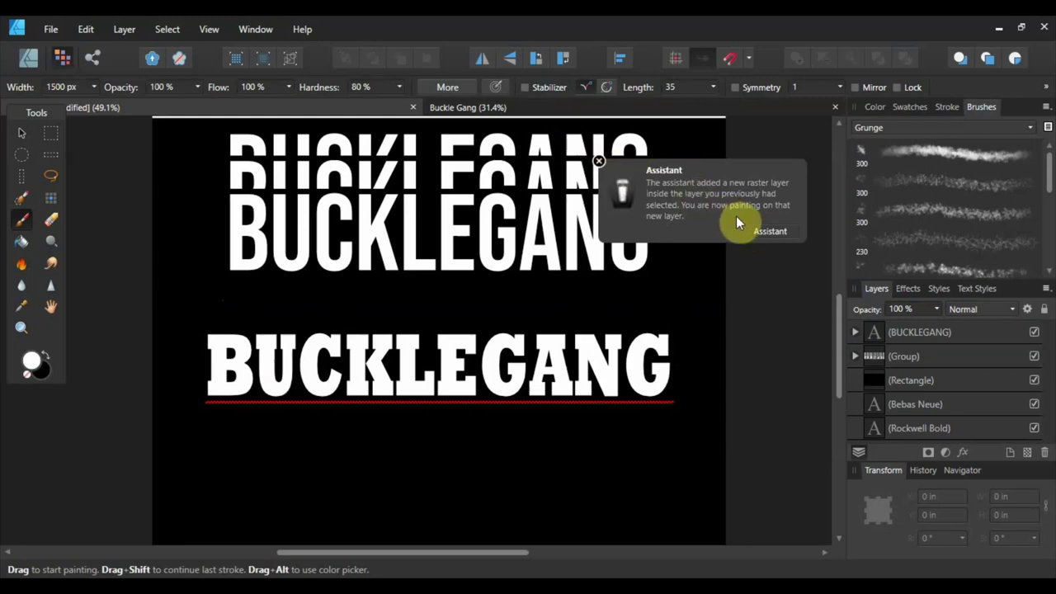
pyautogui.click(749, 232)
pyautogui.click(599, 161)
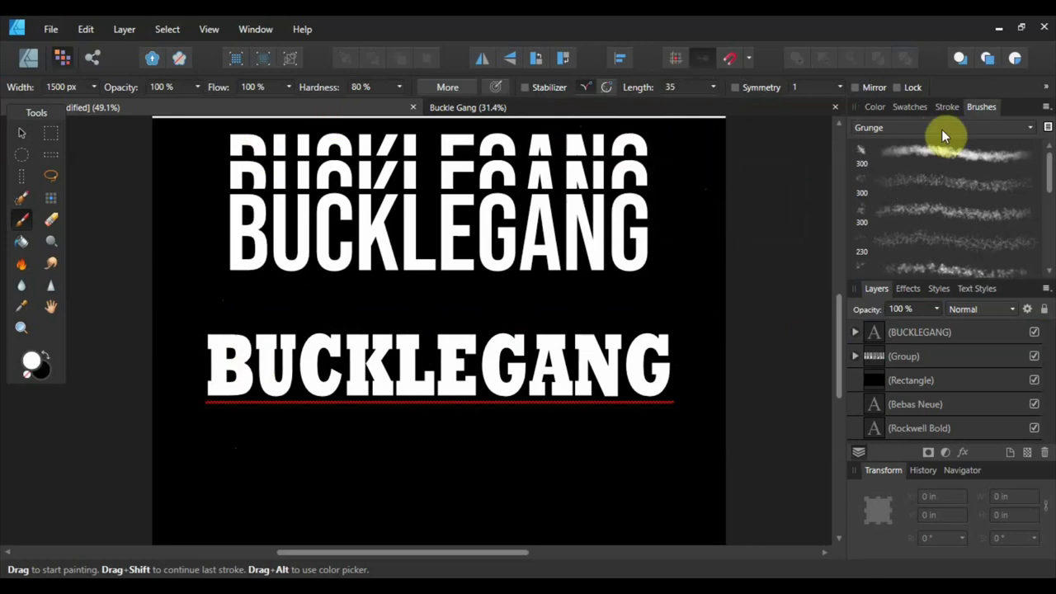
# Set the brush colour to black and paint Grunge 4 cracks across every lower BUCKLEGANG letter.
pyautogui.click(875, 109)
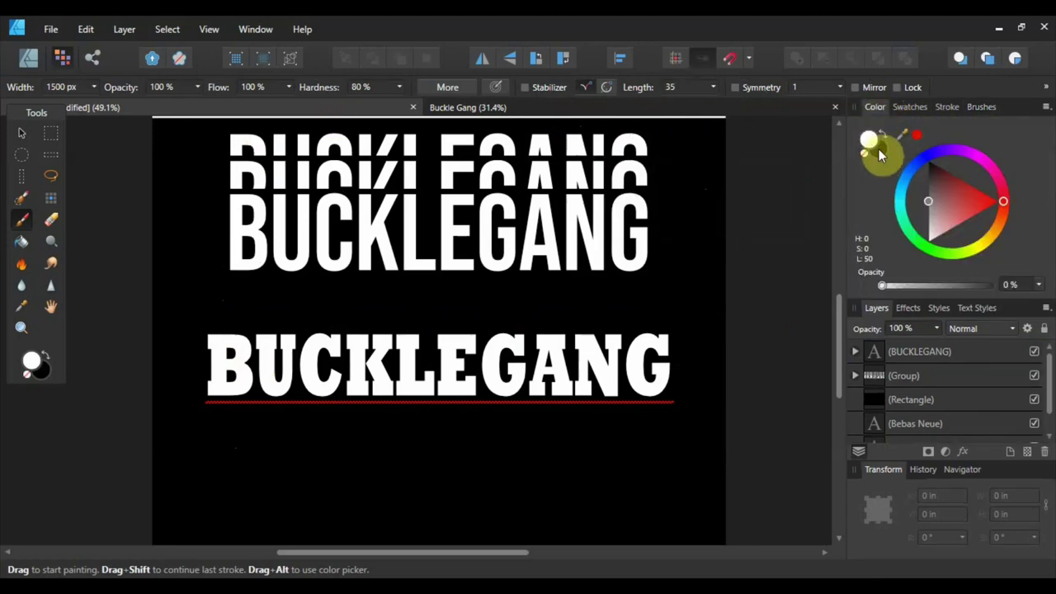
pyautogui.click(929, 165)
pyautogui.moveTo(929, 167); pyautogui.dragTo(926, 158)
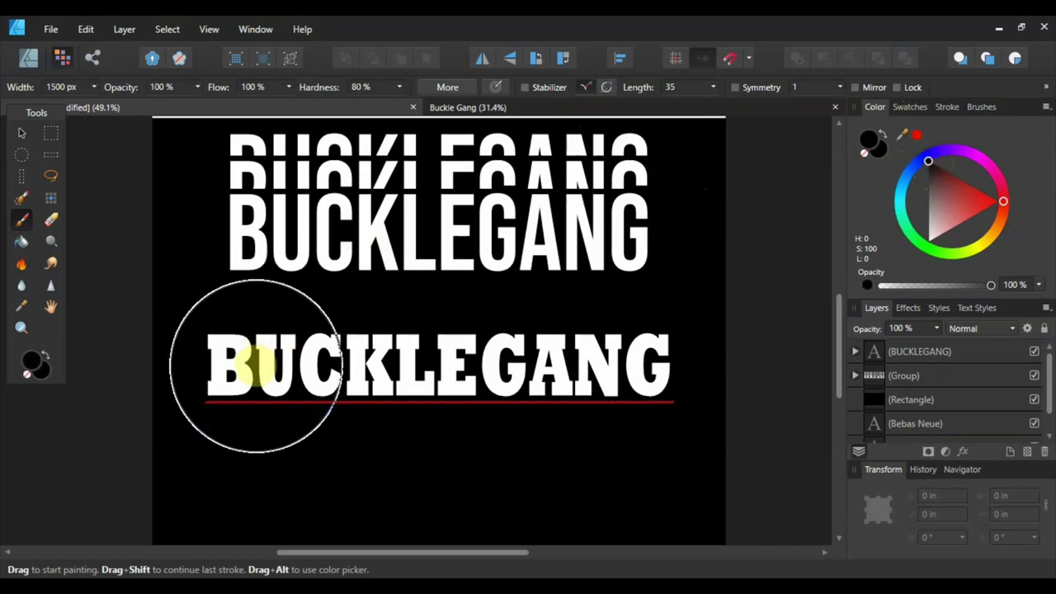
pyautogui.moveTo(241, 365)
pyautogui.mouseDown()
pyautogui.moveTo(316, 361)
pyautogui.moveTo(256, 353)
pyautogui.moveTo(384, 384)
pyautogui.moveTo(244, 358)
pyautogui.moveTo(356, 397)
pyautogui.moveTo(169, 398)
pyautogui.moveTo(243, 371)
pyautogui.moveTo(626, 372)
pyautogui.moveTo(262, 370)
pyautogui.moveTo(499, 361)
pyautogui.moveTo(610, 412)
pyautogui.moveTo(632, 382)
pyautogui.moveTo(609, 370)
pyautogui.mouseUp()
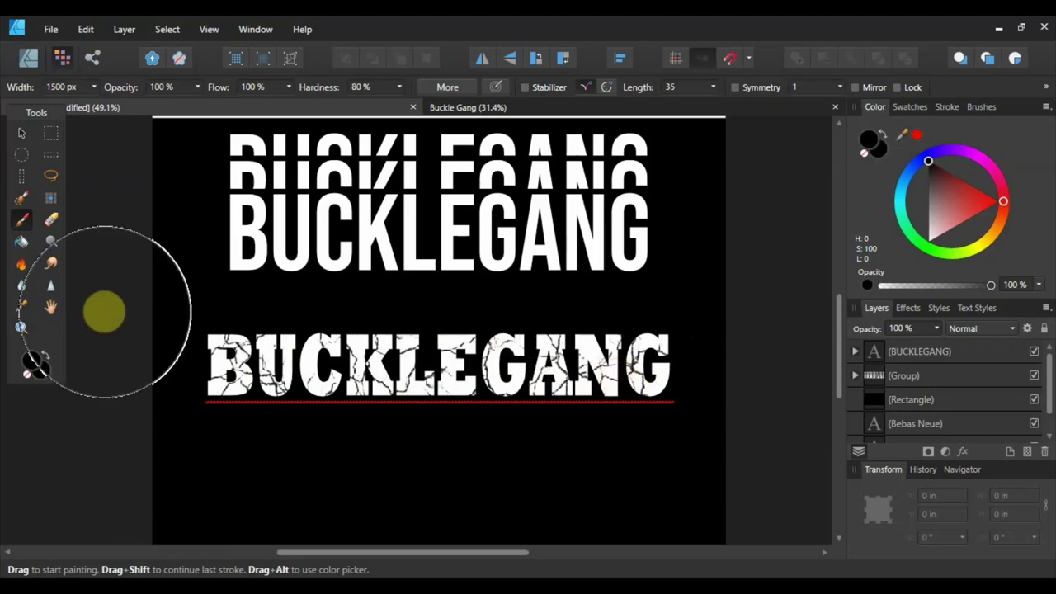
pyautogui.click(22, 133)
# Expand the BUCKLEGANG layer to show its nested grunge pixel layer, then return to the Designer Persona.
pyautogui.moveTo(1053, 413); pyautogui.dragTo(1040, 360)
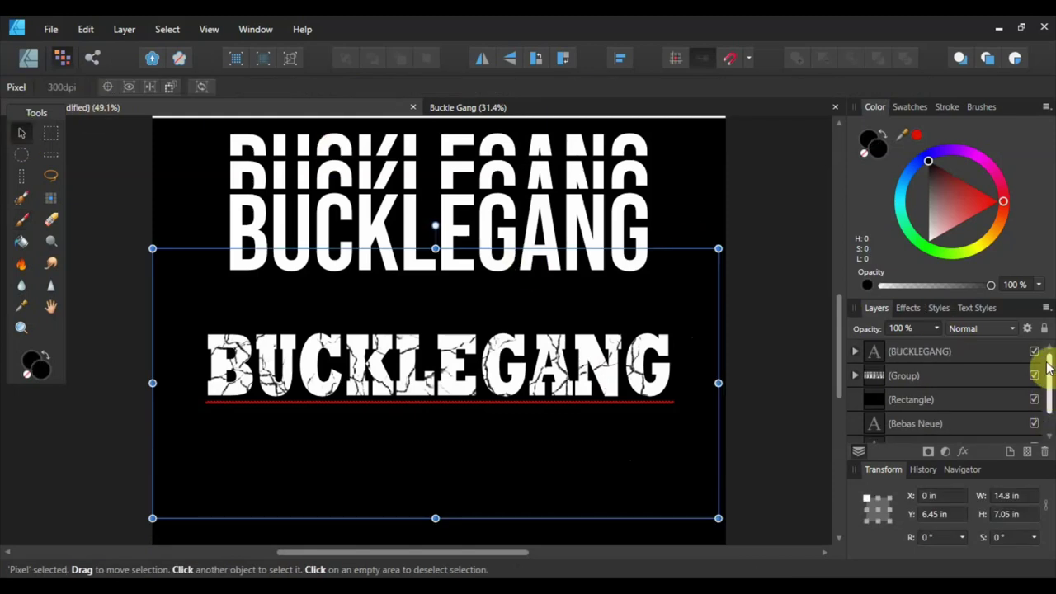
pyautogui.click(855, 352)
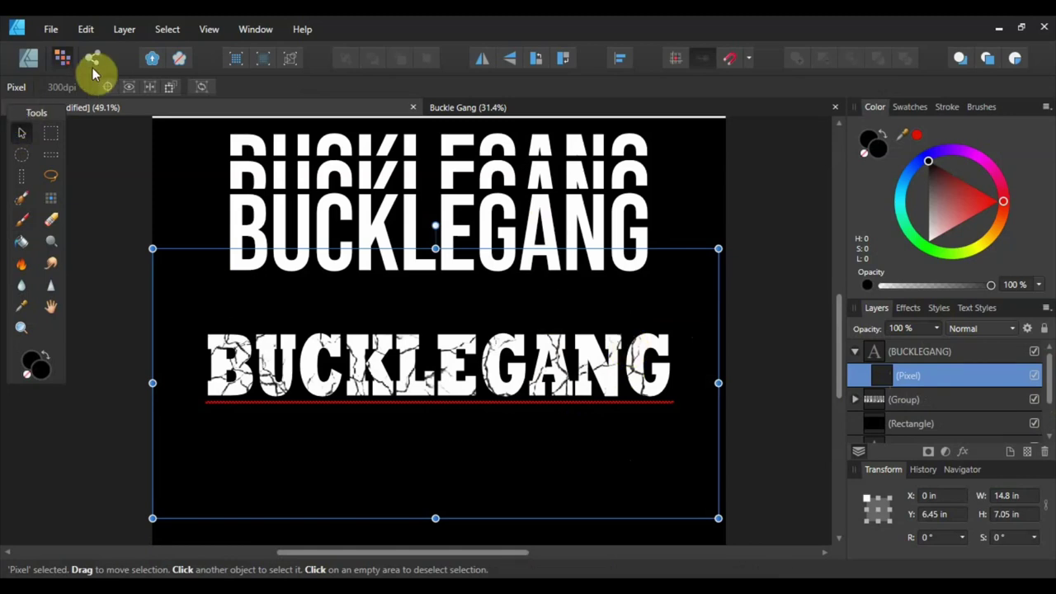
pyautogui.click(28, 56)
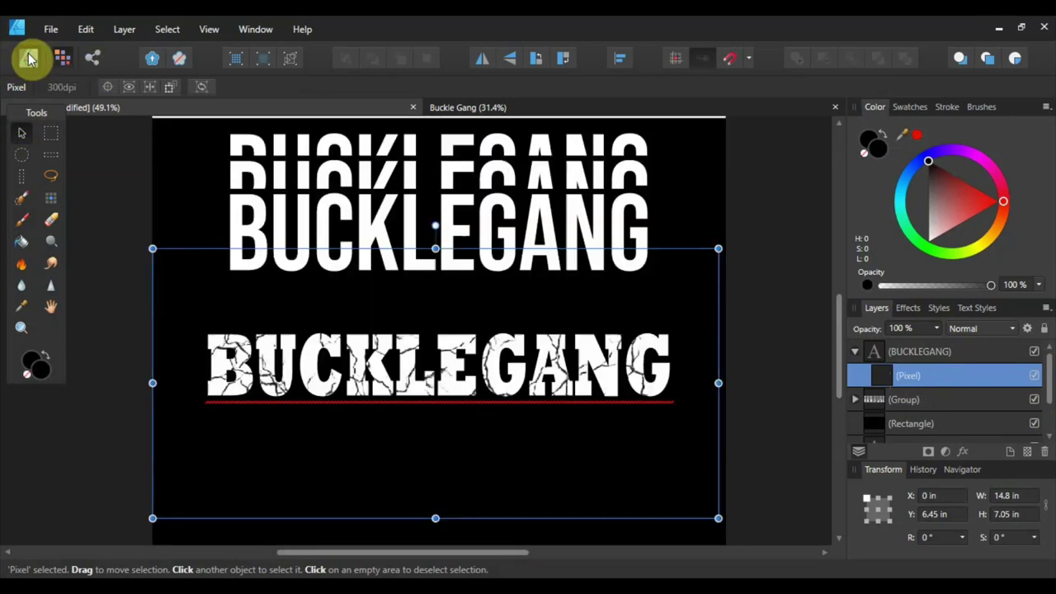
pyautogui.click(777, 247)
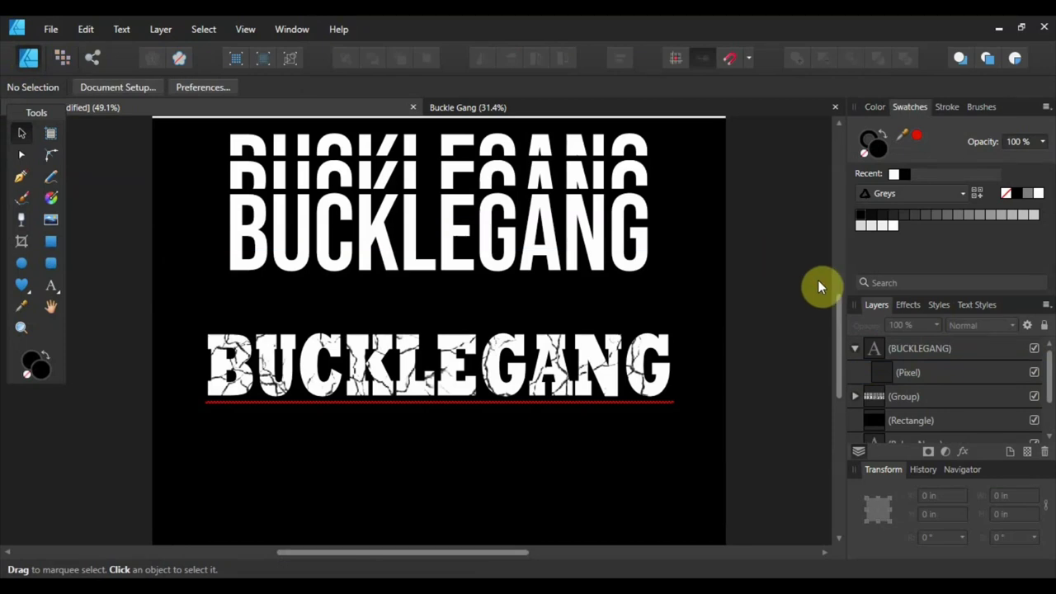
pyautogui.scroll(-3, 702, 309)
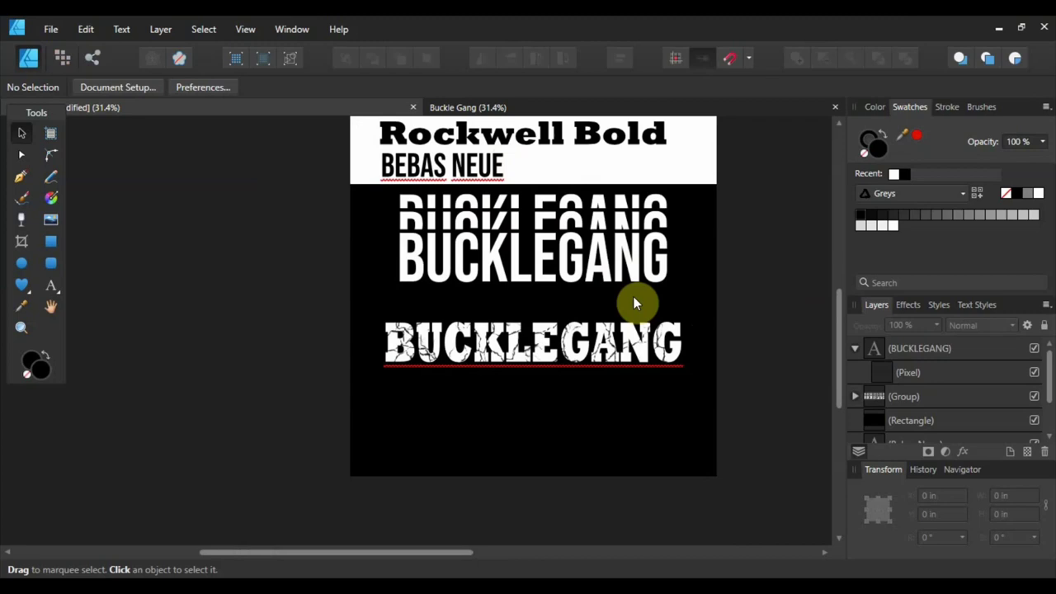
pyautogui.click(631, 354)
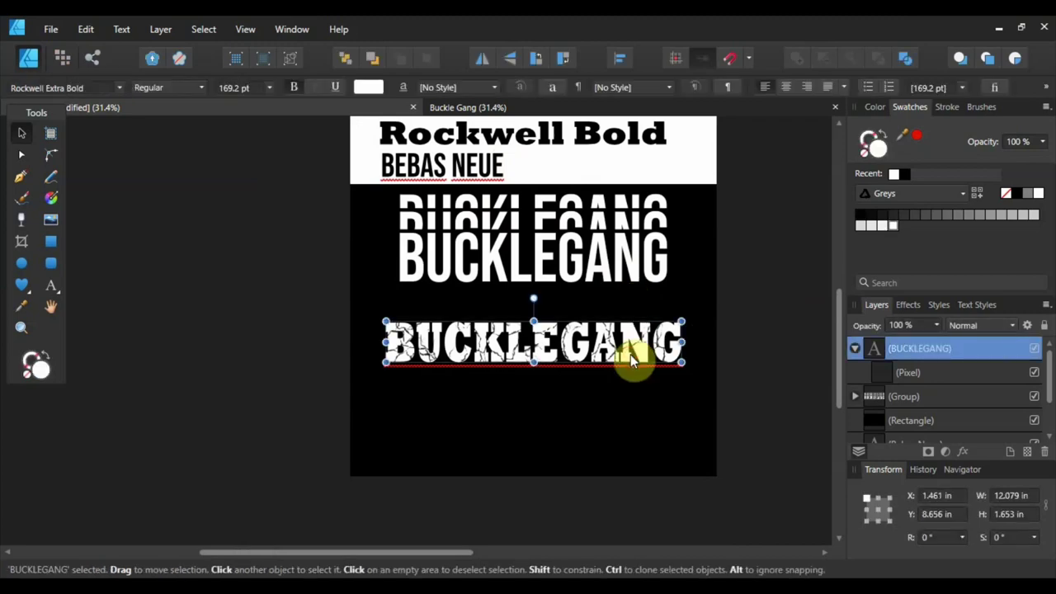
pyautogui.click(315, 311)
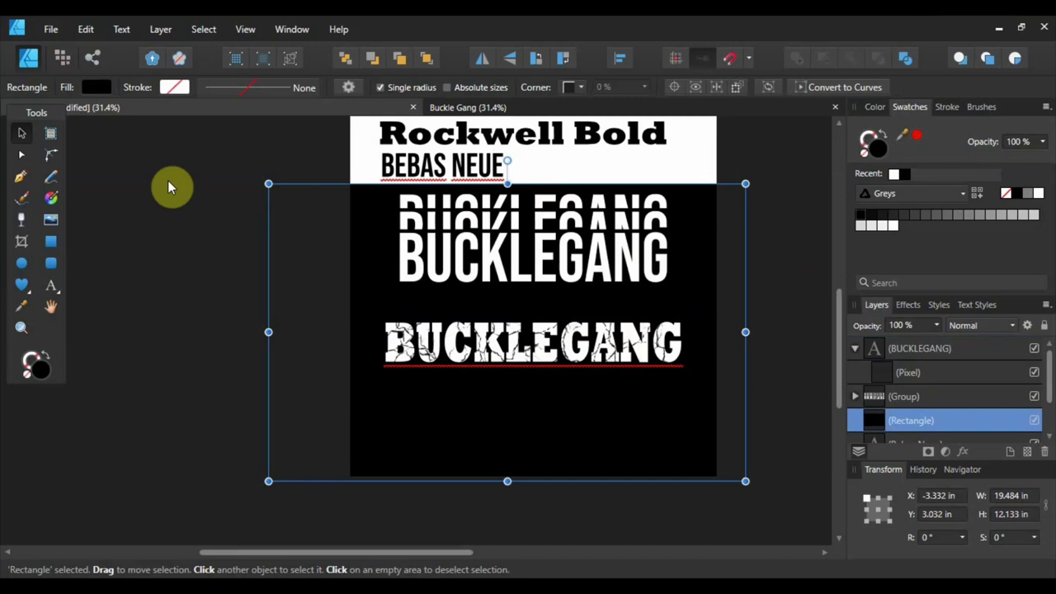
pyautogui.click(243, 318)
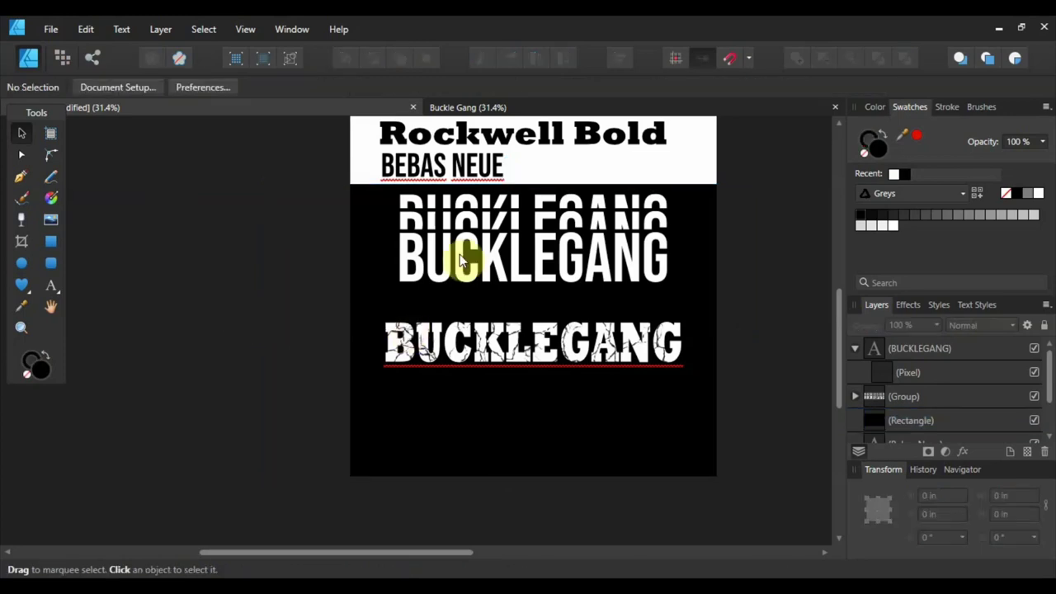